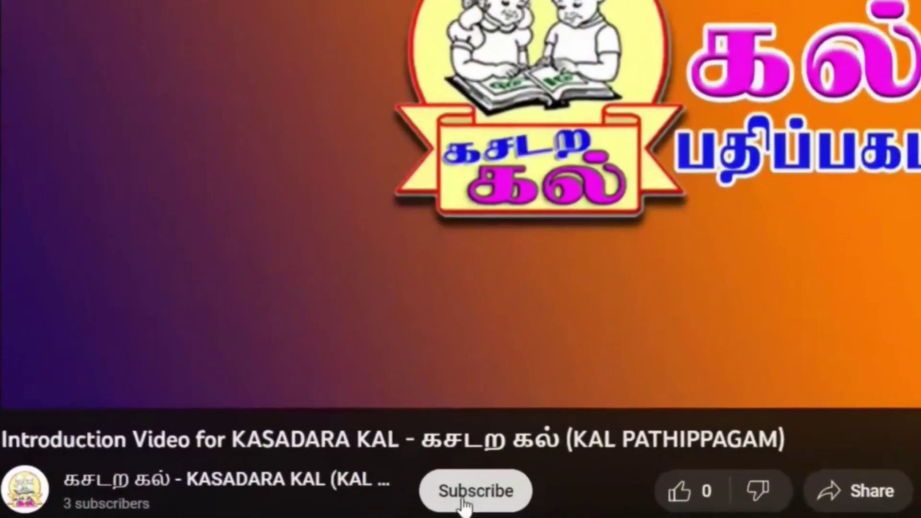
# Subscribe to the channel, set its bell to All notifications, and like the intro video.
pyautogui.click(468, 498)
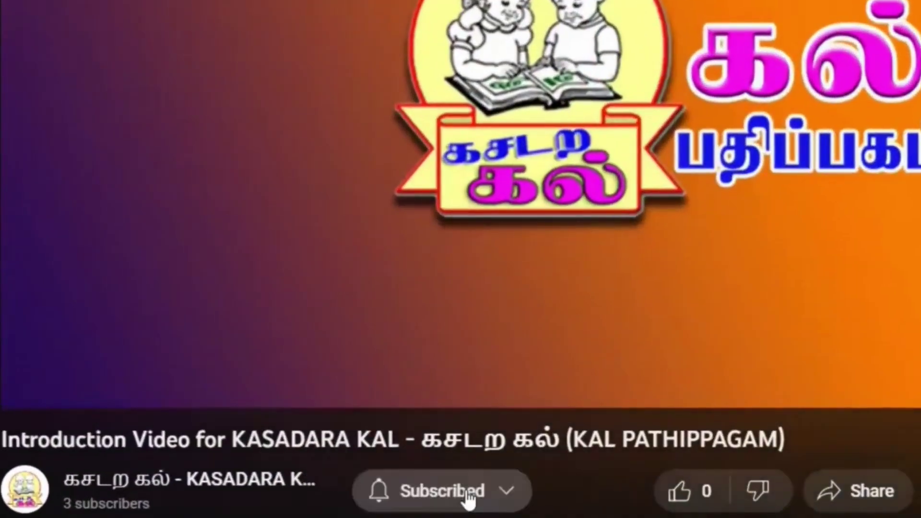
pyautogui.click(380, 491)
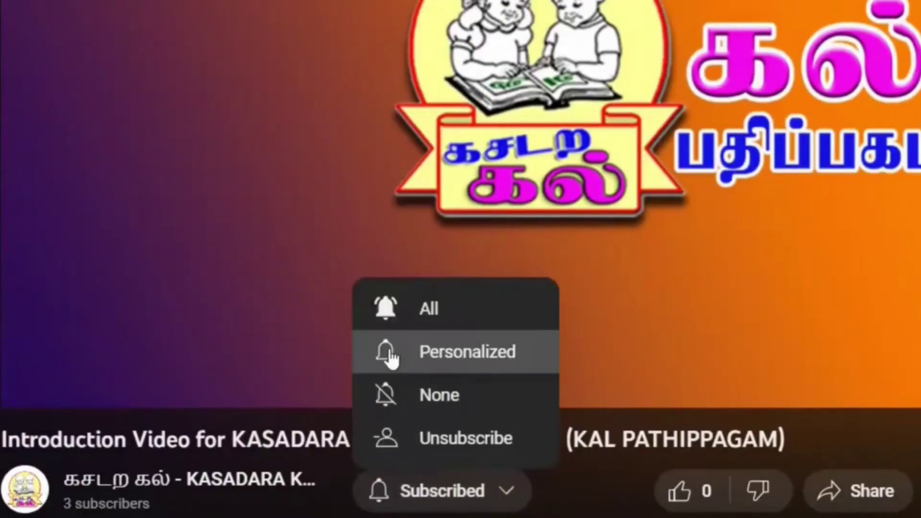
pyautogui.click(393, 321)
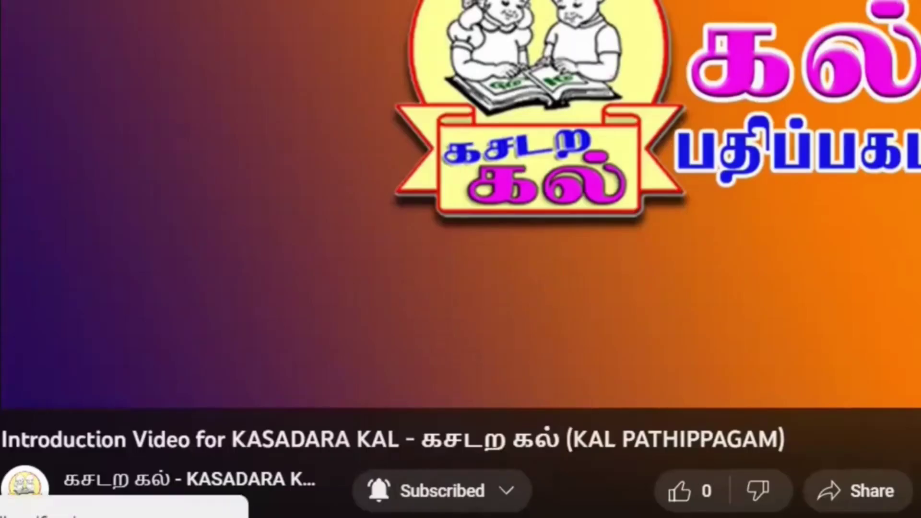
pyautogui.click(715, 494)
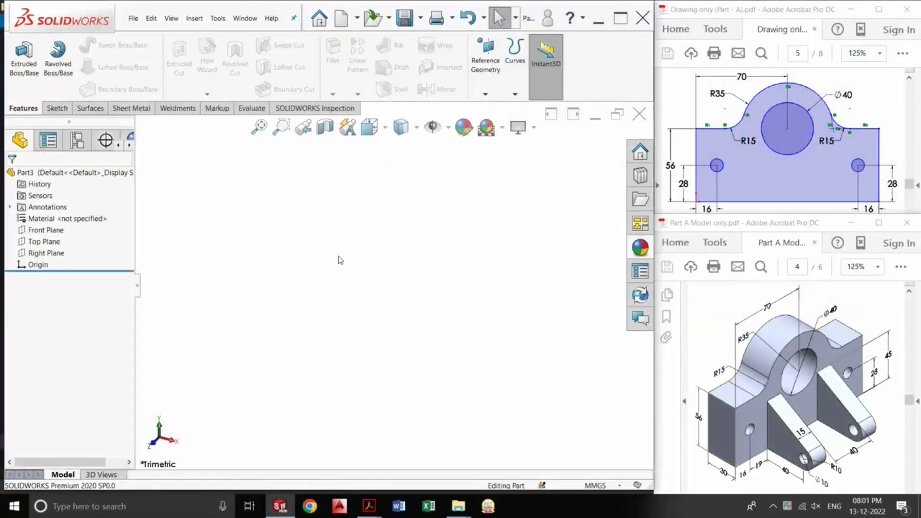
pyautogui.click(339, 260)
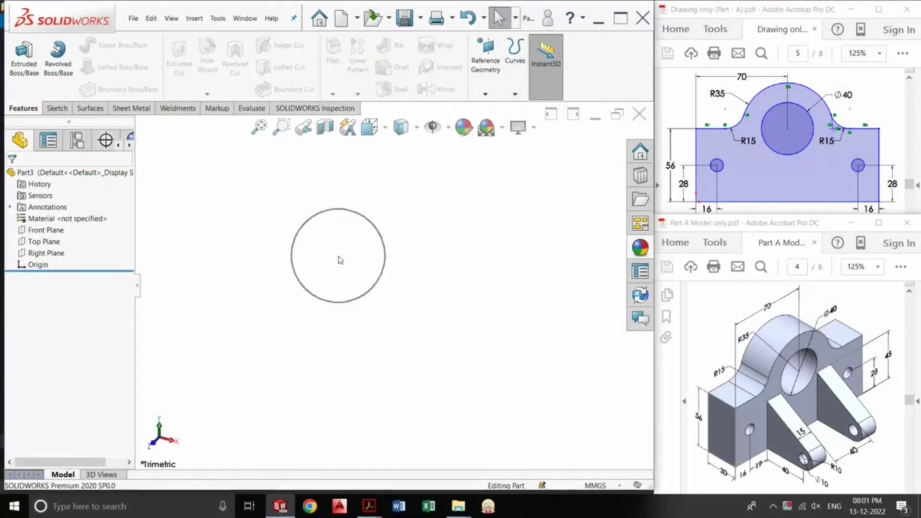
# Create a new blank Part document.
pyautogui.click(342, 22)
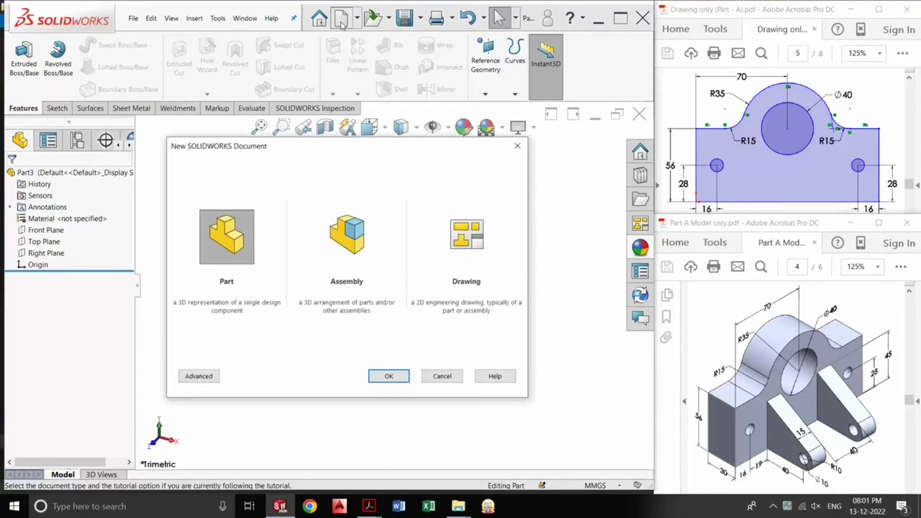
pyautogui.click(232, 244)
pyautogui.click(377, 379)
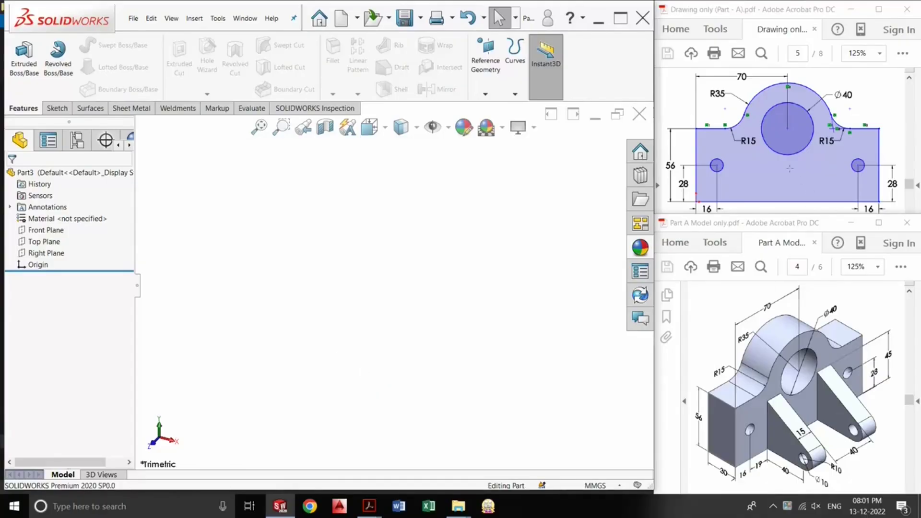
# Review the reference drawing in Acrobat, then start an Extruded Boss/Base feature.
pyautogui.click(789, 169)
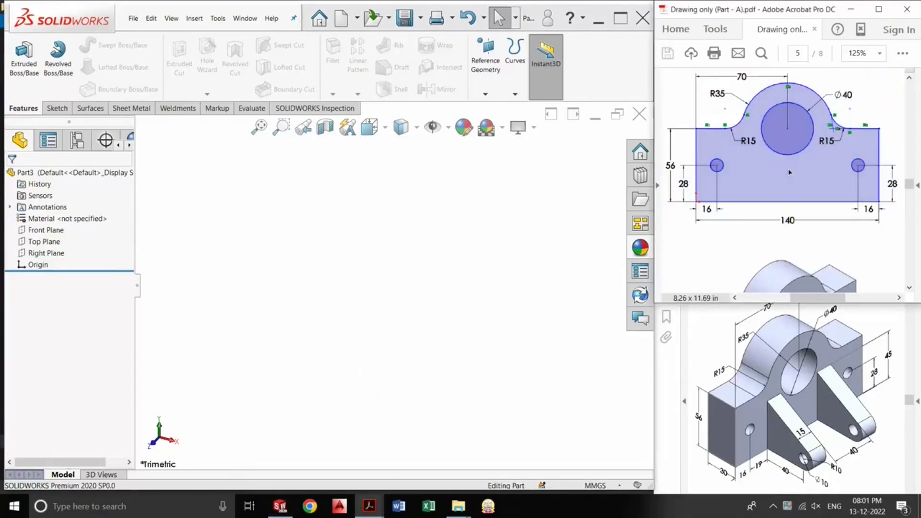
pyautogui.scroll(2, 789, 172)
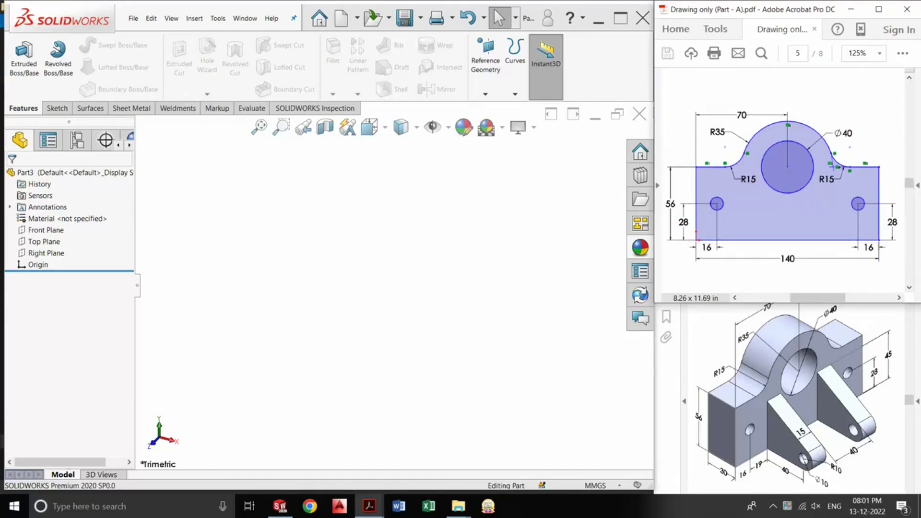
pyautogui.click(778, 177)
pyautogui.click(24, 60)
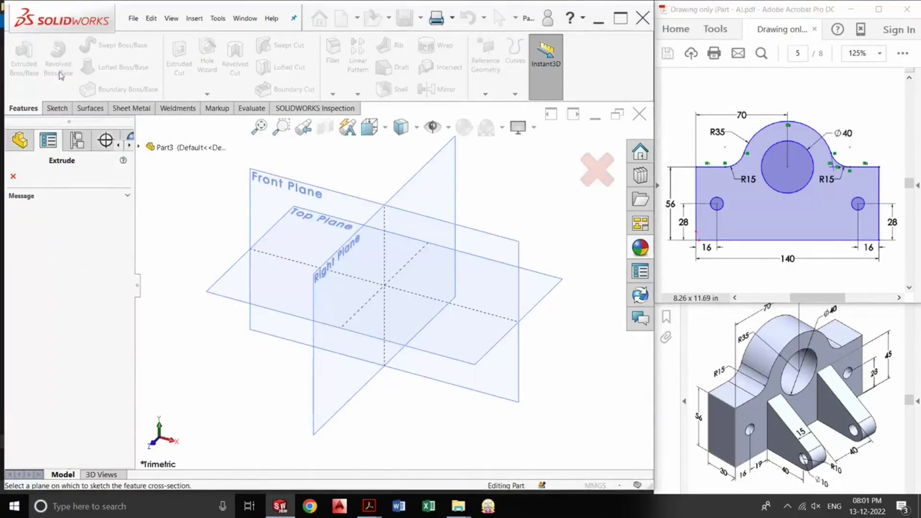
# Sketch a corner rectangle around the origin on the Right Plane.
pyautogui.click(431, 182)
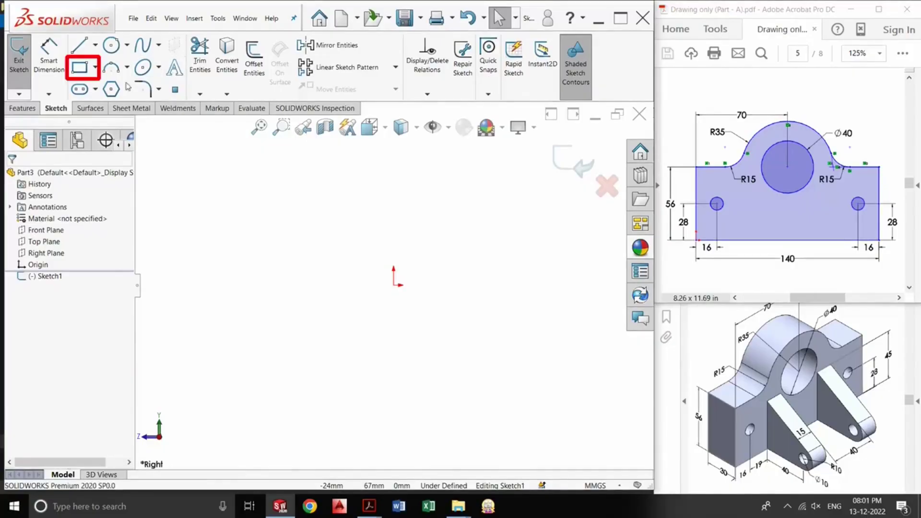
pyautogui.click(80, 67)
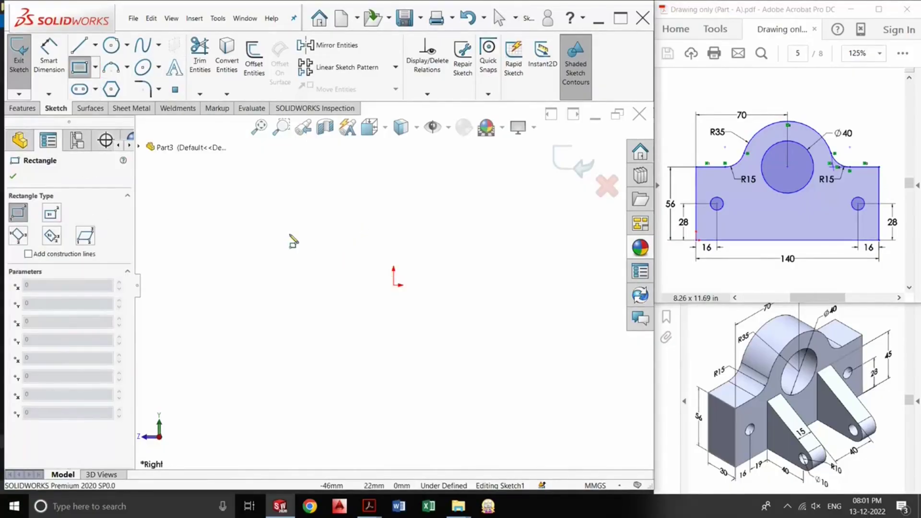
pyautogui.moveTo(286, 231)
pyautogui.mouseDown()
pyautogui.moveTo(504, 354)
pyautogui.moveTo(522, 337)
pyautogui.mouseUp()
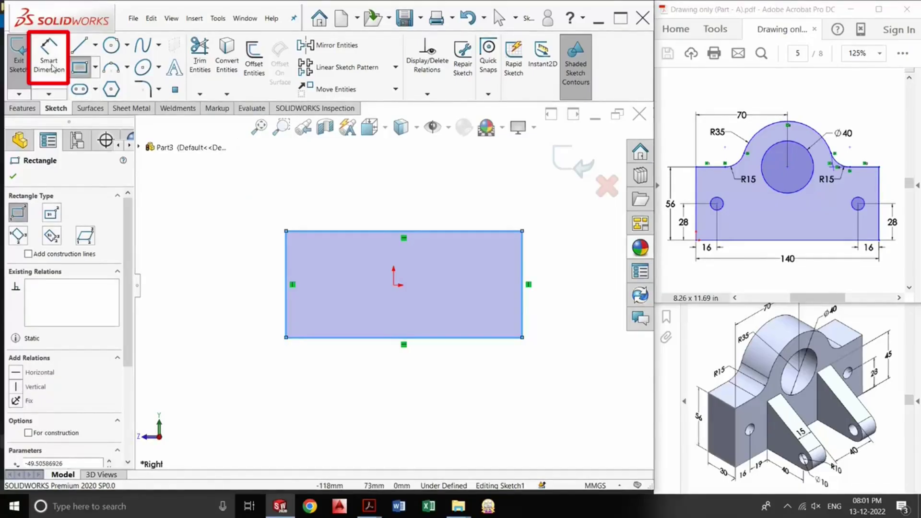
# Dimension the rectangle's bottom edge to 140 mm and its left edge to 56 mm.
pyautogui.click(52, 68)
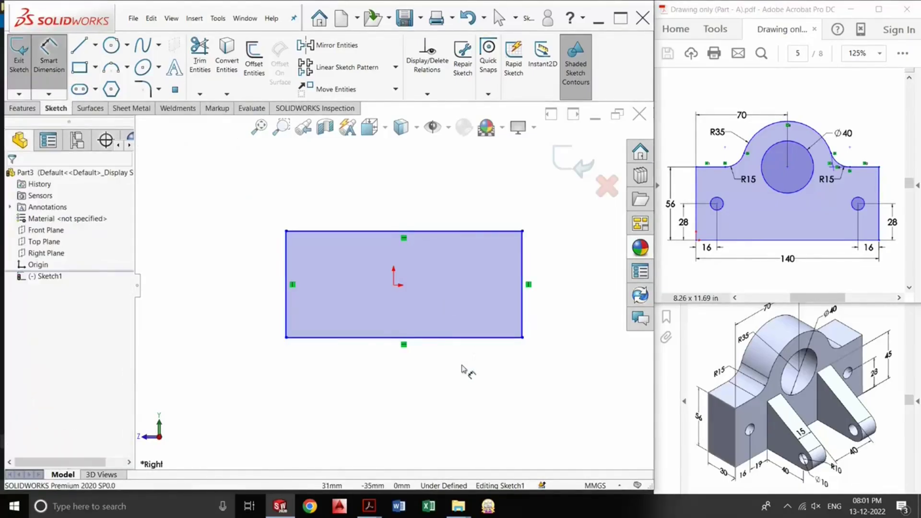
pyautogui.click(433, 338)
pyautogui.click(437, 381)
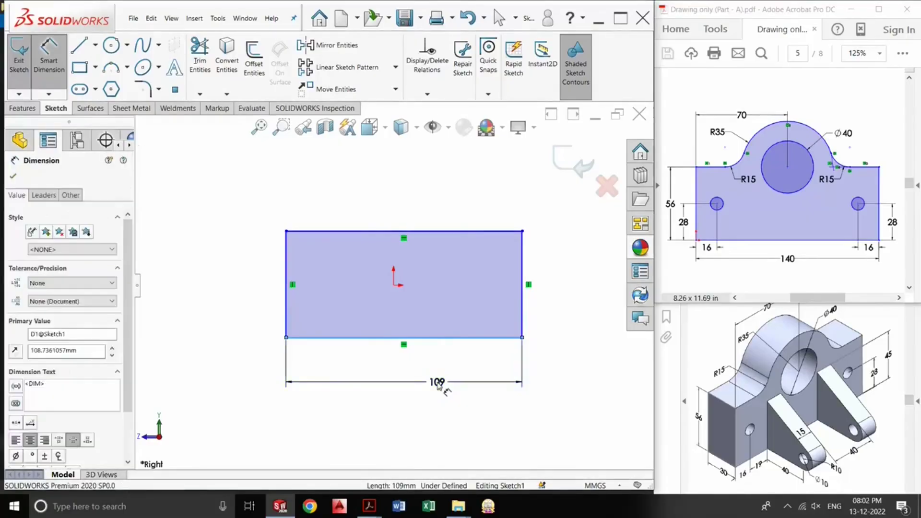
pyautogui.write('144')
pyautogui.press('BackSpace')
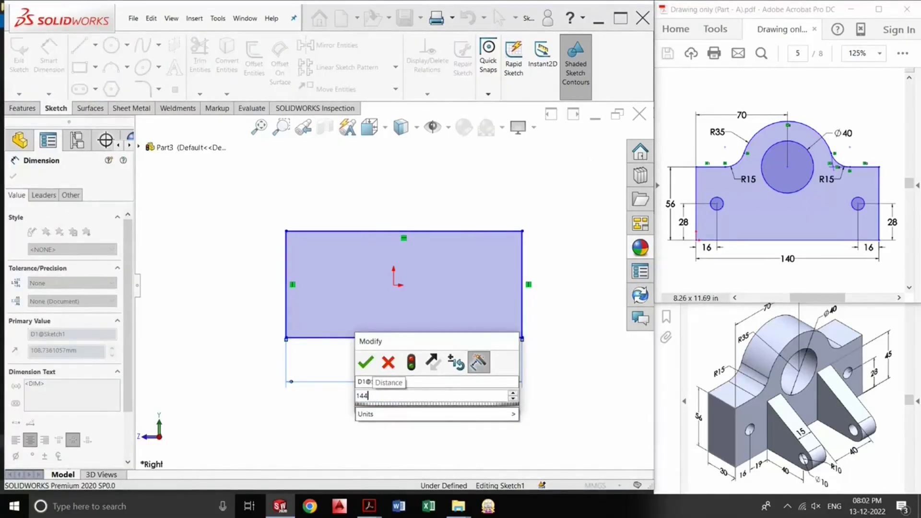
pyautogui.write('0')
pyautogui.press('Return')
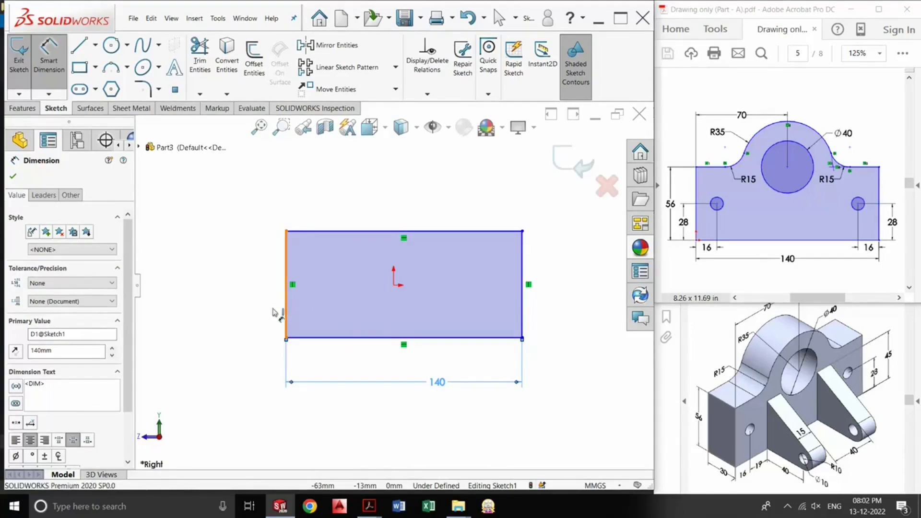
pyautogui.click(274, 312)
pyautogui.click(243, 300)
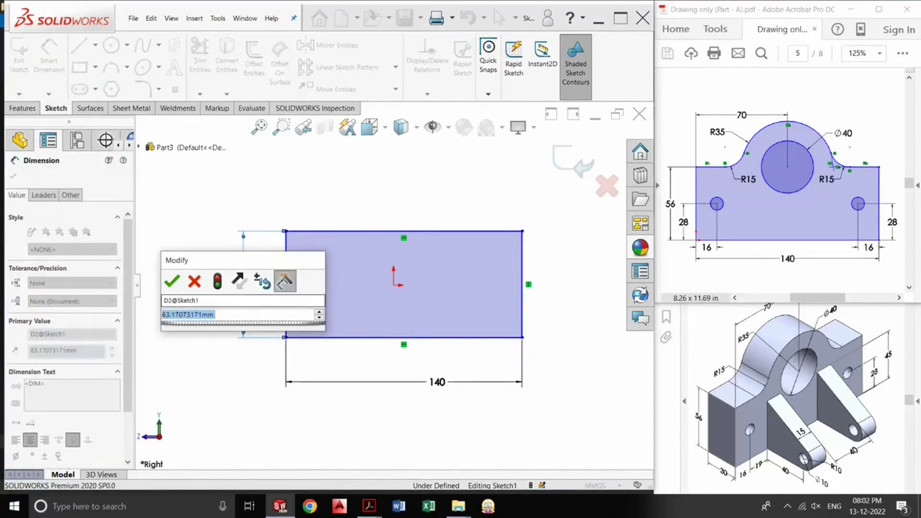
pyautogui.write('56')
pyautogui.press('Return')
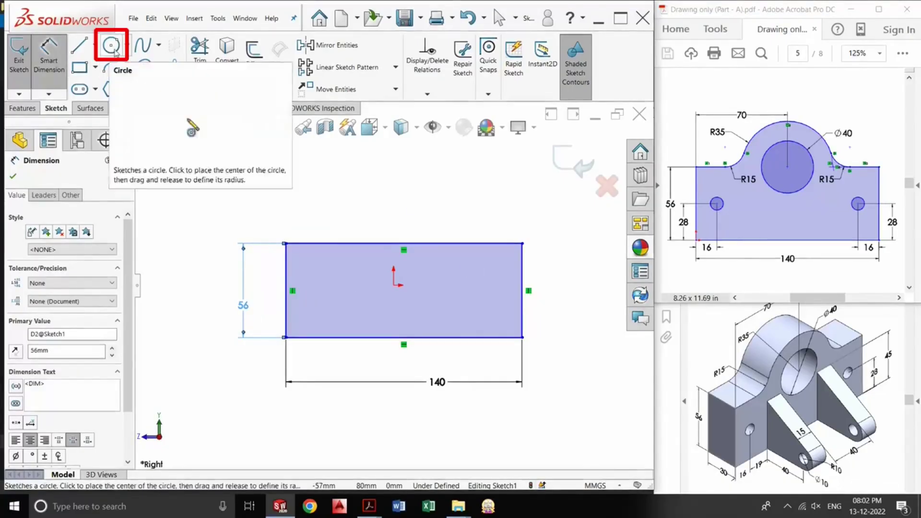
# Draw a large circle and a concentric smaller bore circle at the top-edge midpoint.
pyautogui.click(115, 52)
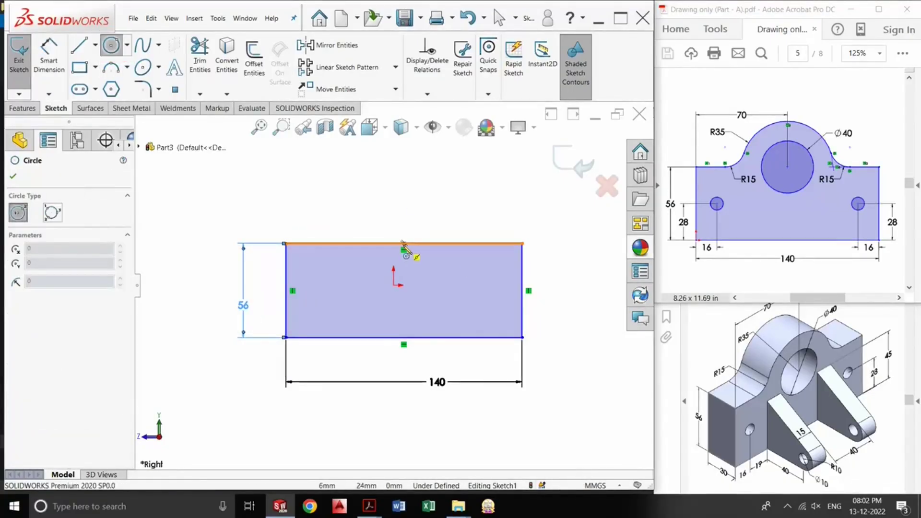
pyautogui.click(403, 244)
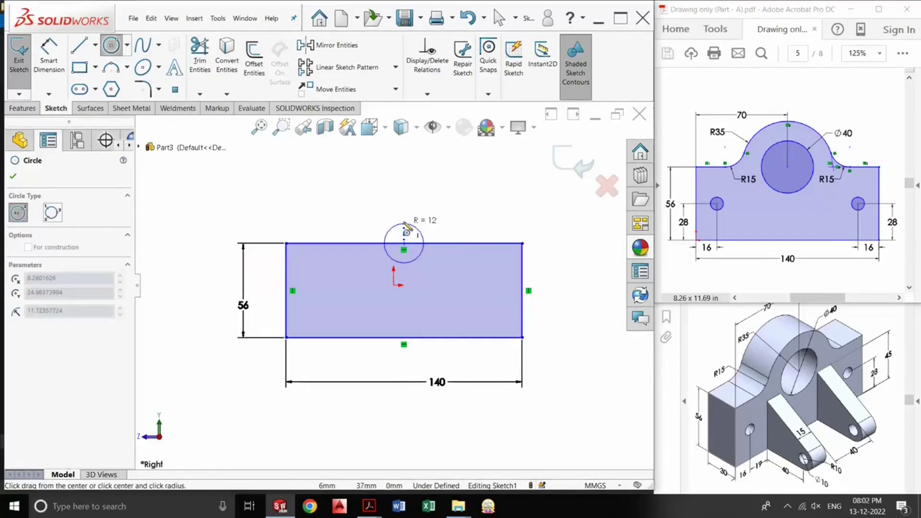
pyautogui.click(405, 209)
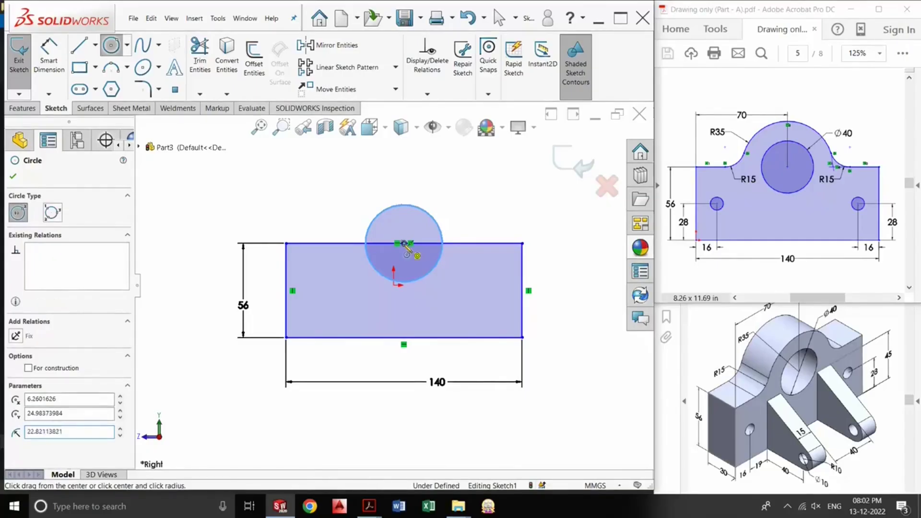
pyautogui.click(404, 244)
pyautogui.click(406, 229)
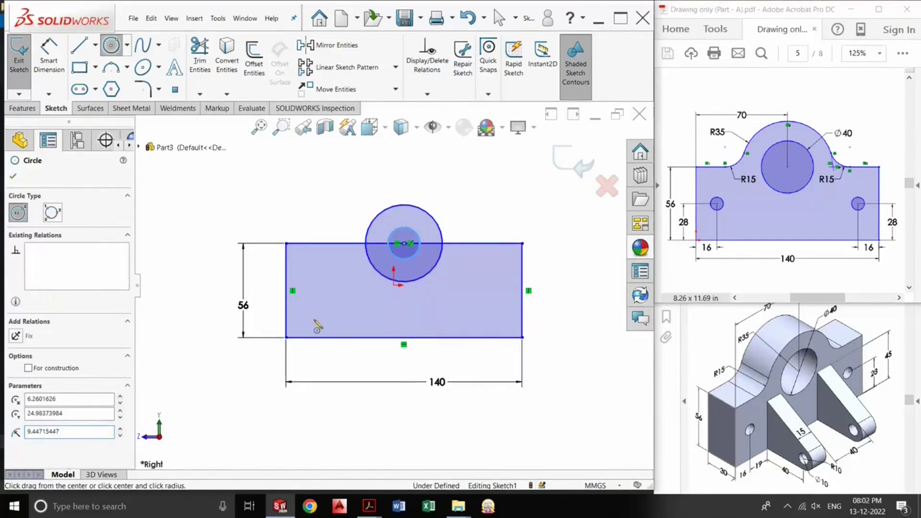
# Draw two small hole circles near the lower-left and lower-right corners.
pyautogui.click(313, 319)
pyautogui.click(322, 324)
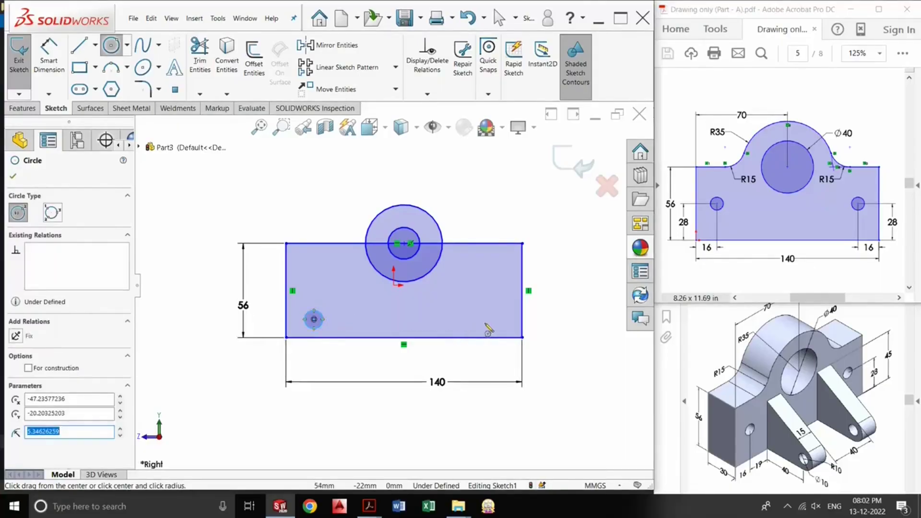
pyautogui.click(498, 319)
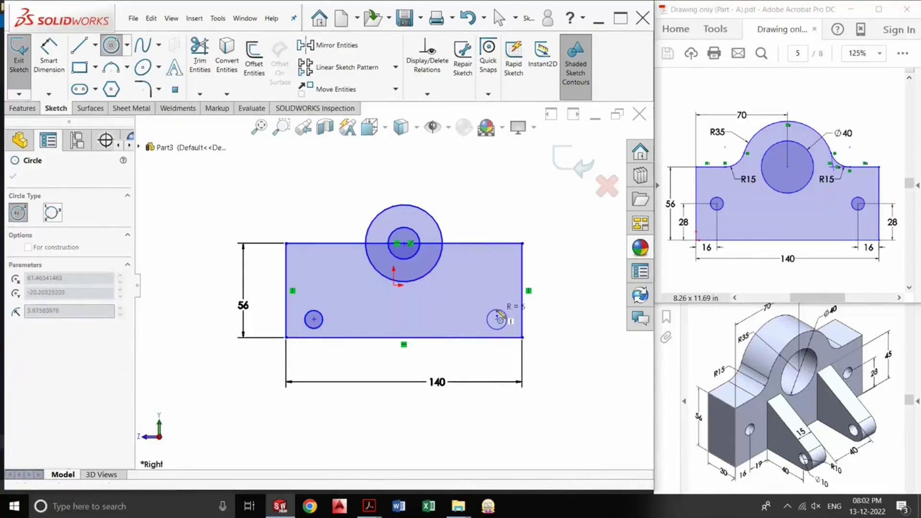
pyautogui.click(501, 317)
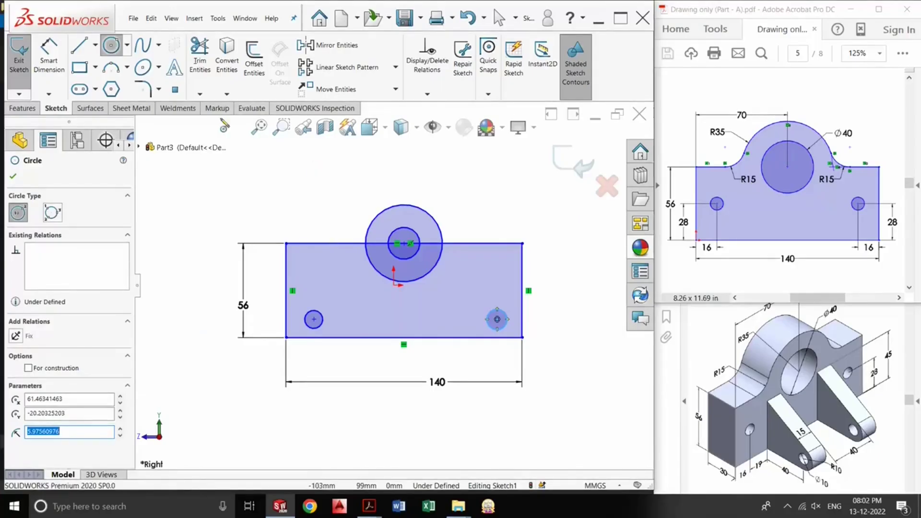
pyautogui.click(48, 66)
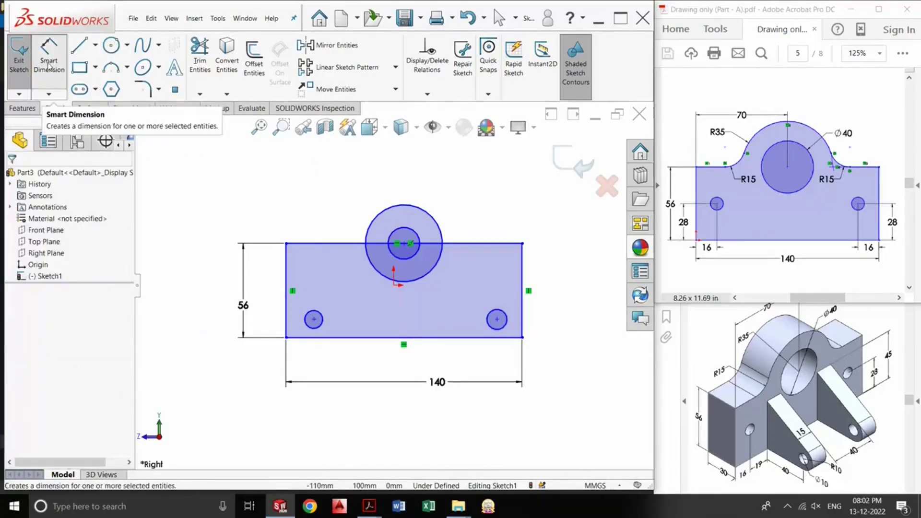
# Dimension the boss circle to Ø70 and the bore circle to Ø40.
pyautogui.click(49, 66)
pyautogui.click(442, 228)
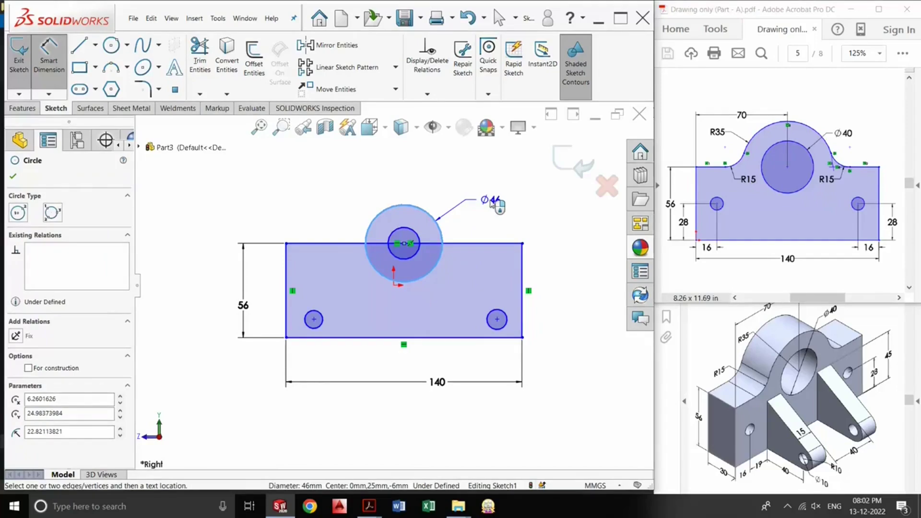
pyautogui.click(490, 202)
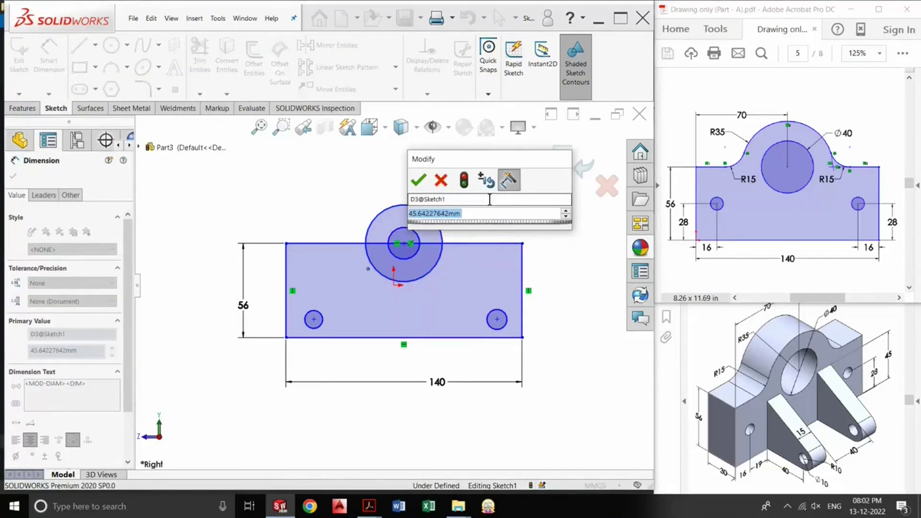
pyautogui.write('7')
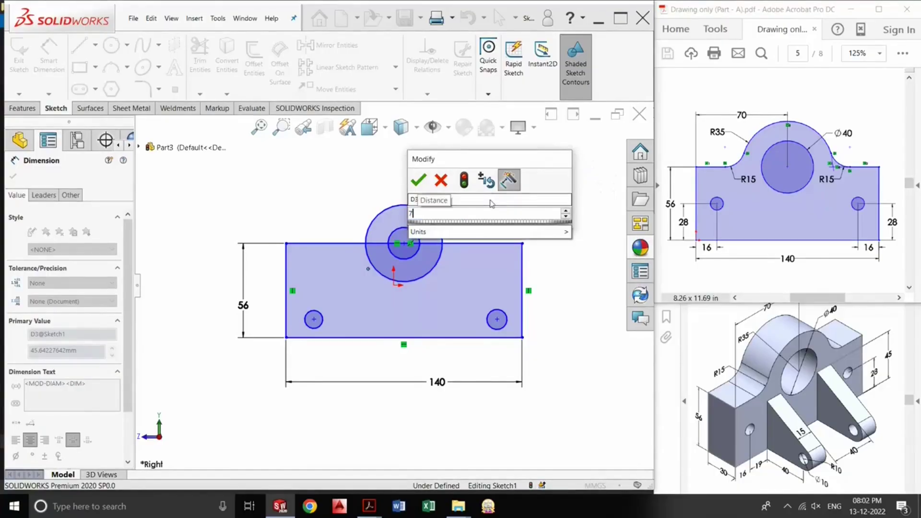
pyautogui.write('0')
pyautogui.press('Return')
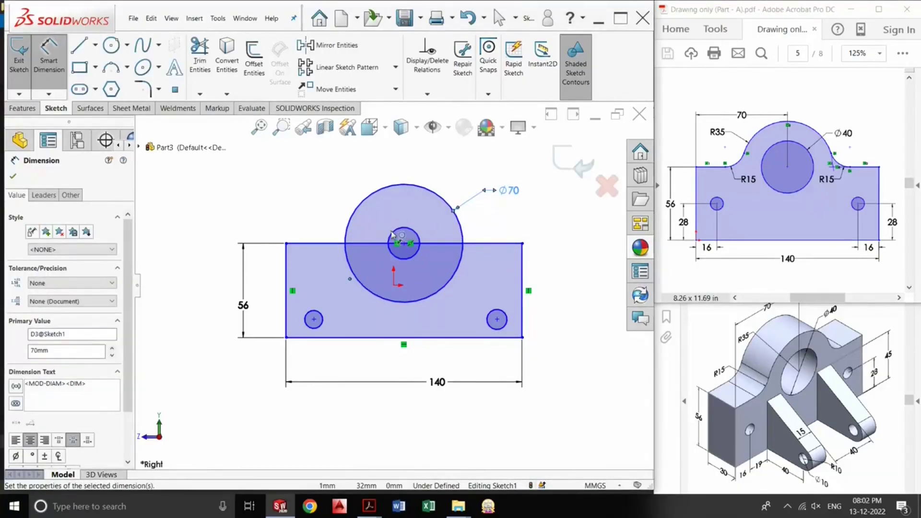
pyautogui.click(392, 234)
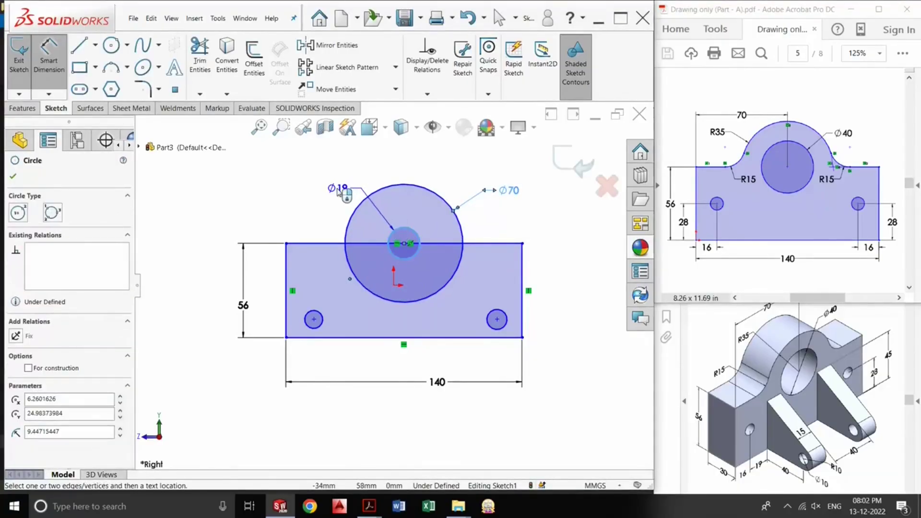
pyautogui.click(338, 192)
pyautogui.write('40')
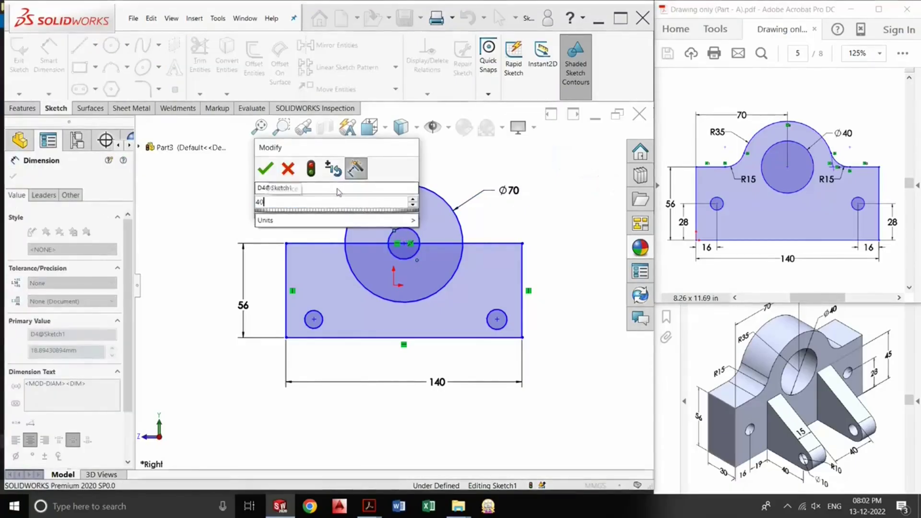
pyautogui.press('Return')
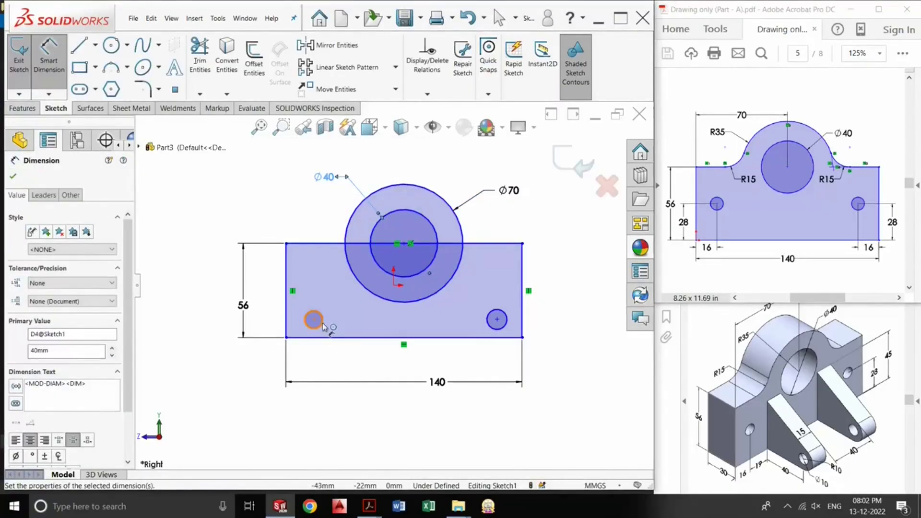
# Give both small corner holes a Ø10 diameter.
pyautogui.click(323, 327)
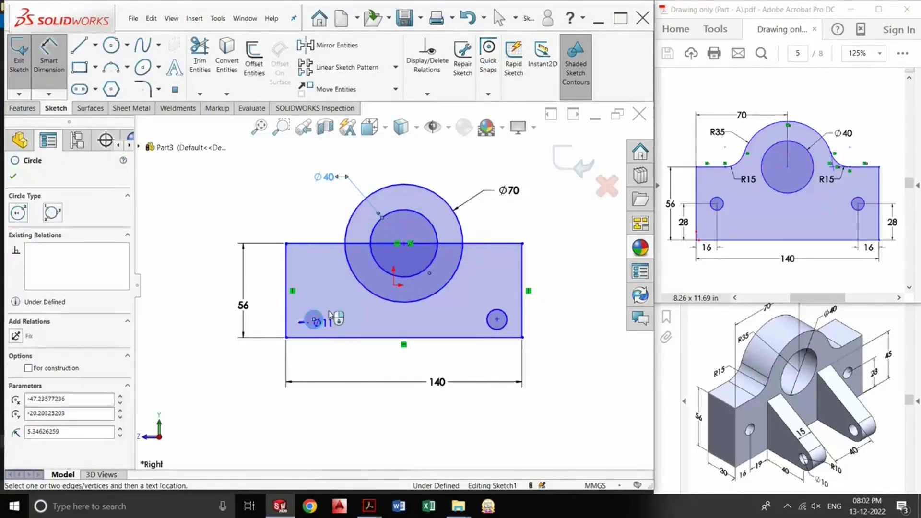
pyautogui.click(354, 312)
pyautogui.write('1')
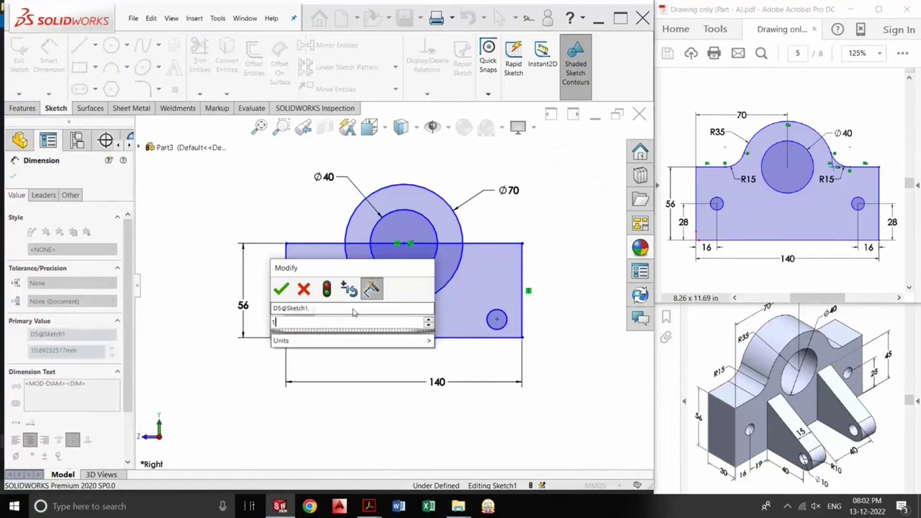
pyautogui.write('0')
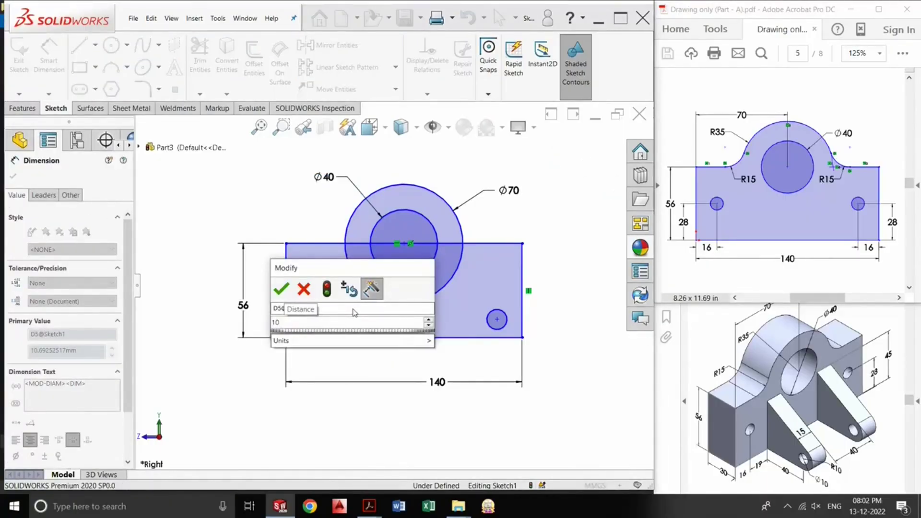
pyautogui.press('Return')
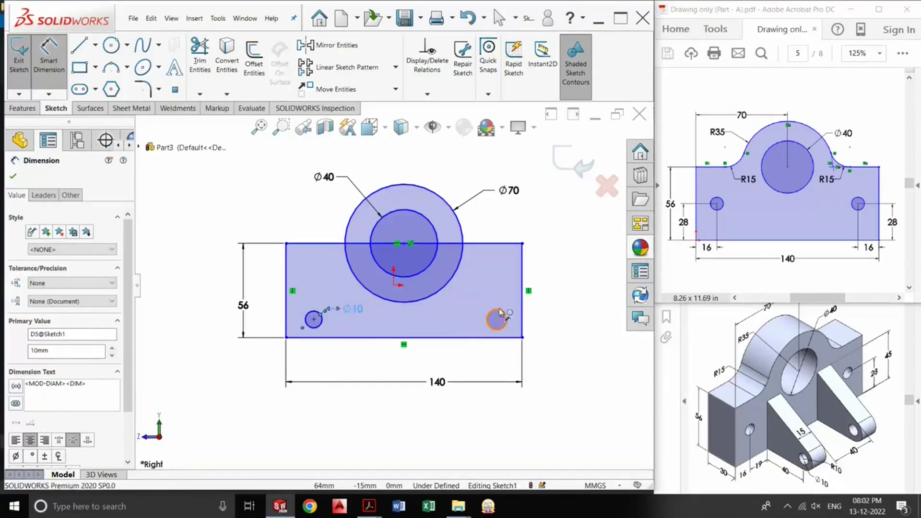
pyautogui.click(500, 313)
pyautogui.click(456, 308)
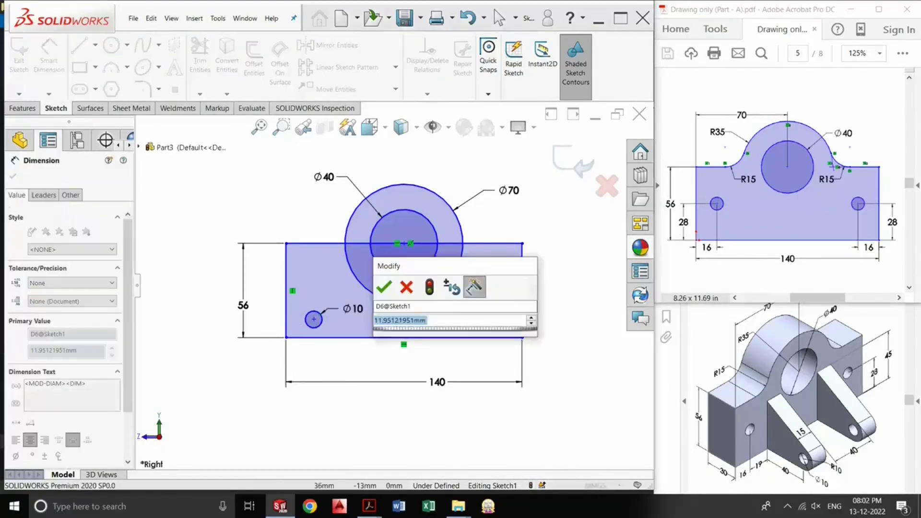
pyautogui.write('10')
pyautogui.press('Return')
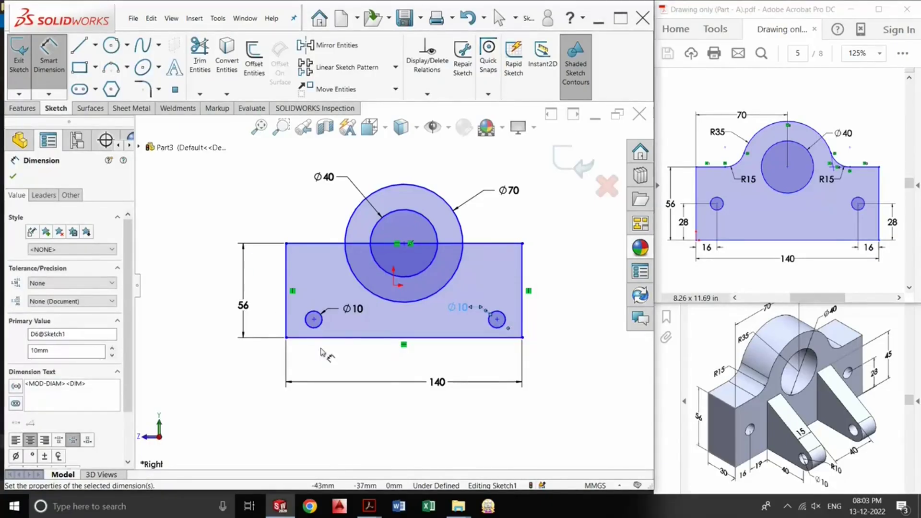
# Locate the left hole 28 mm above the bottom edge and 16 mm from the left edge.
pyautogui.scroll(3, 310, 342)
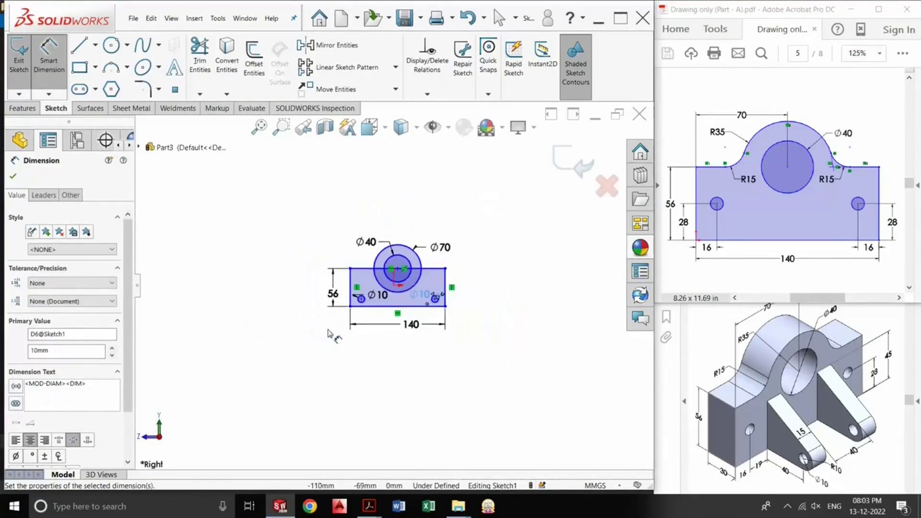
pyautogui.scroll(-3, 311, 338)
pyautogui.scroll(-2, 300, 341)
pyautogui.scroll(-2, 298, 341)
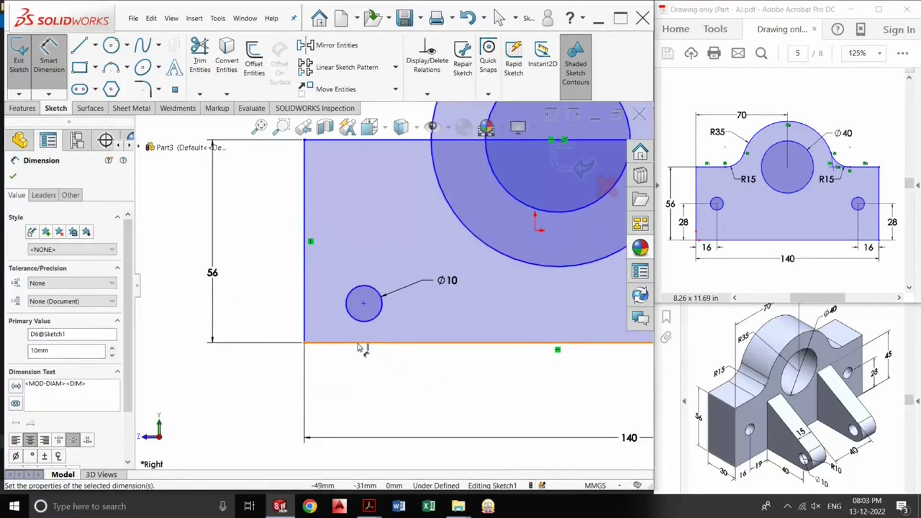
pyautogui.click(360, 342)
pyautogui.click(364, 303)
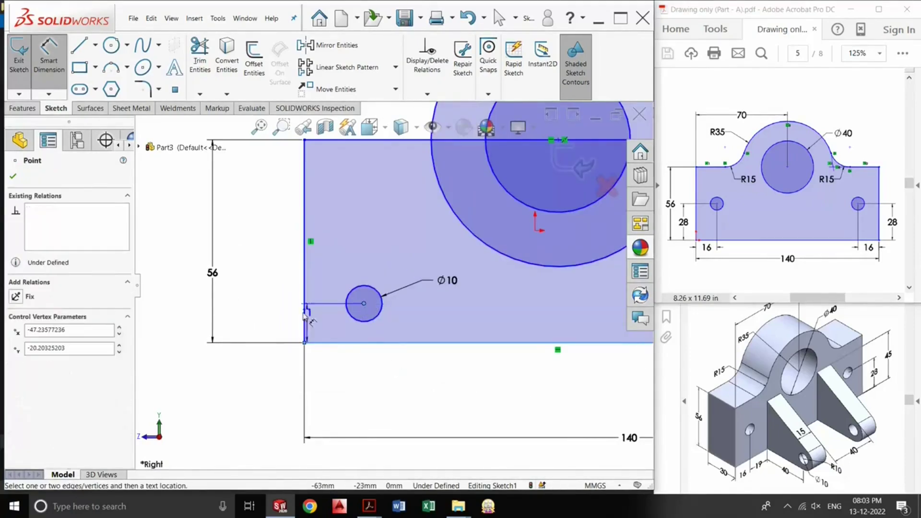
pyautogui.click(269, 317)
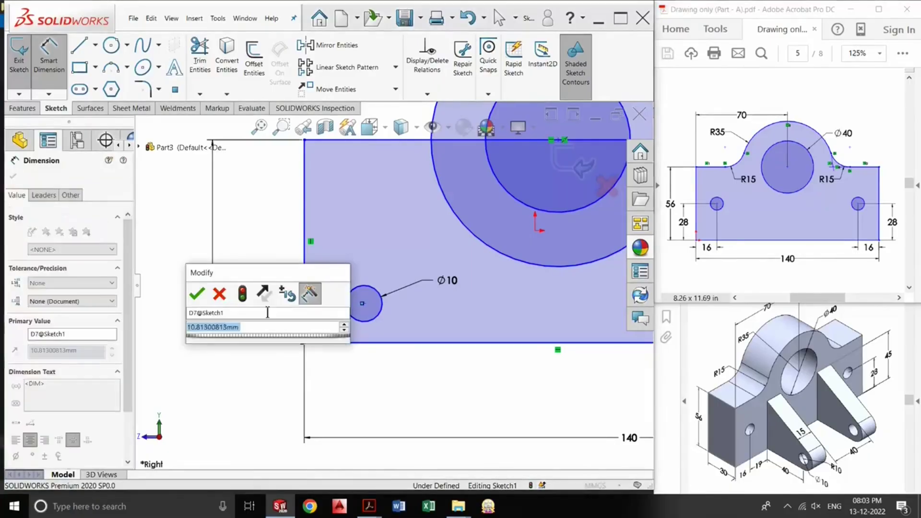
pyautogui.write('28')
pyautogui.press('Return')
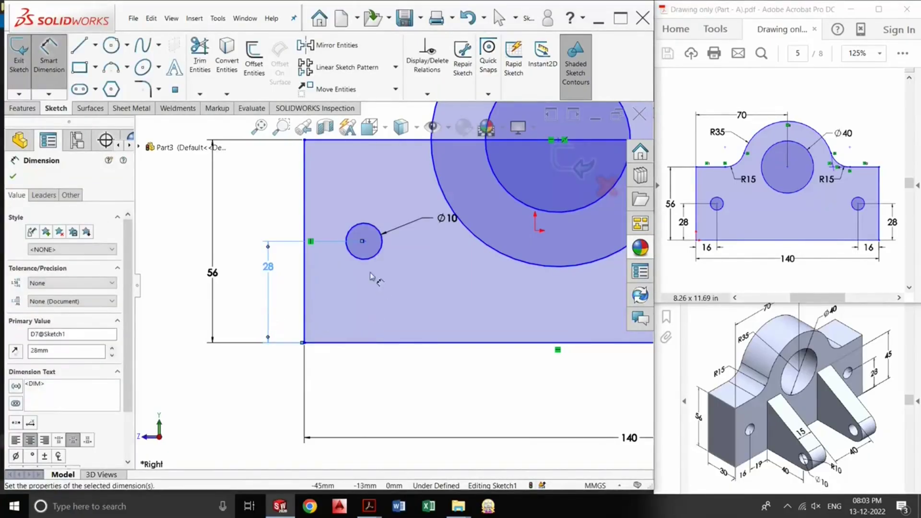
pyautogui.keyDown('ctrl'); pyautogui.moveTo(302, 283); pyautogui.dragTo(365, 243); pyautogui.keyUp('ctrl')
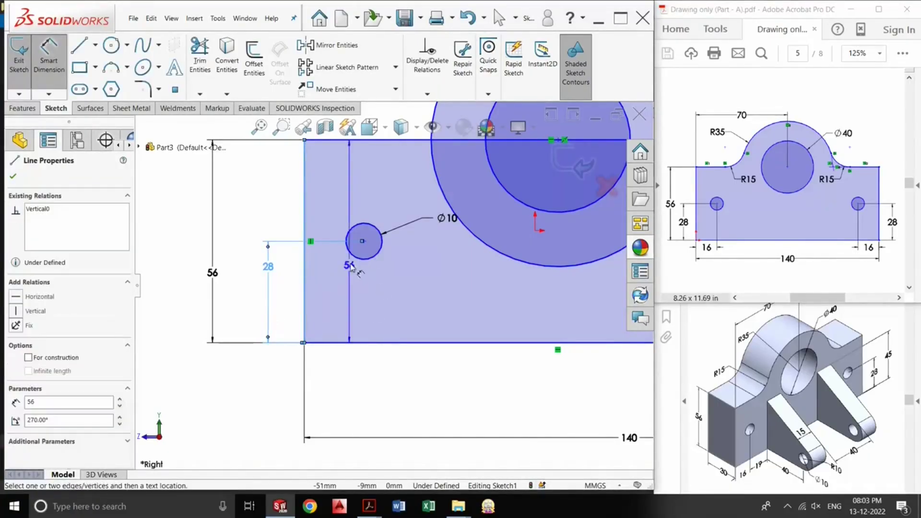
pyautogui.click(365, 242)
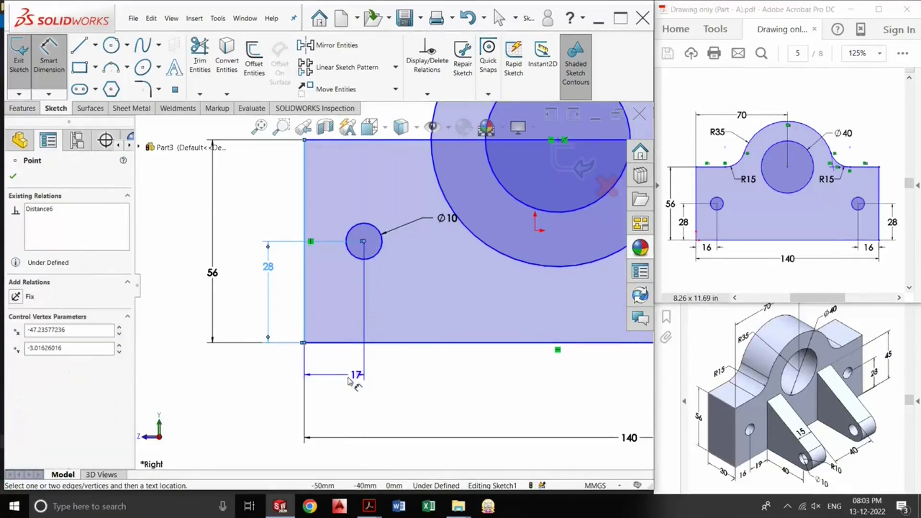
pyautogui.click(346, 379)
pyautogui.write('16')
pyautogui.press('Return')
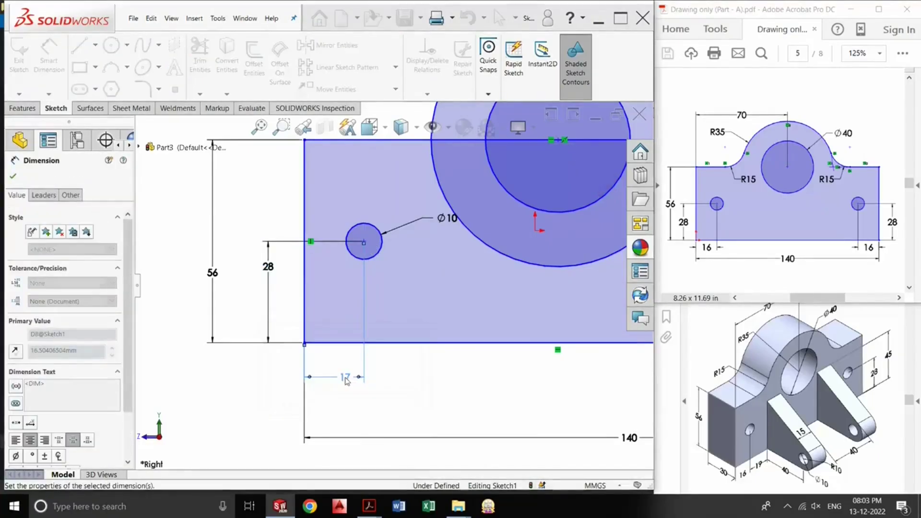
# Locate the right hole 16 mm from the right edge and 28 mm above the bottom.
pyautogui.scroll(3, 414, 321)
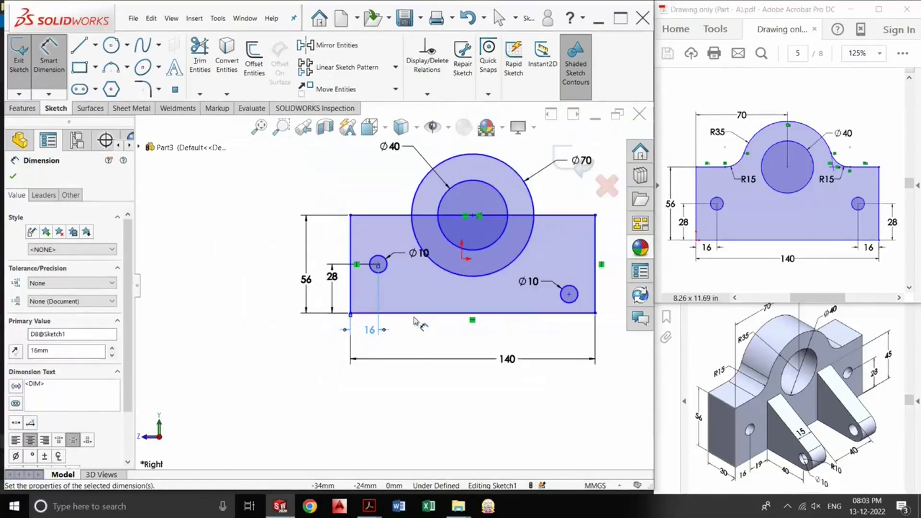
pyautogui.scroll(-3, 246, 145)
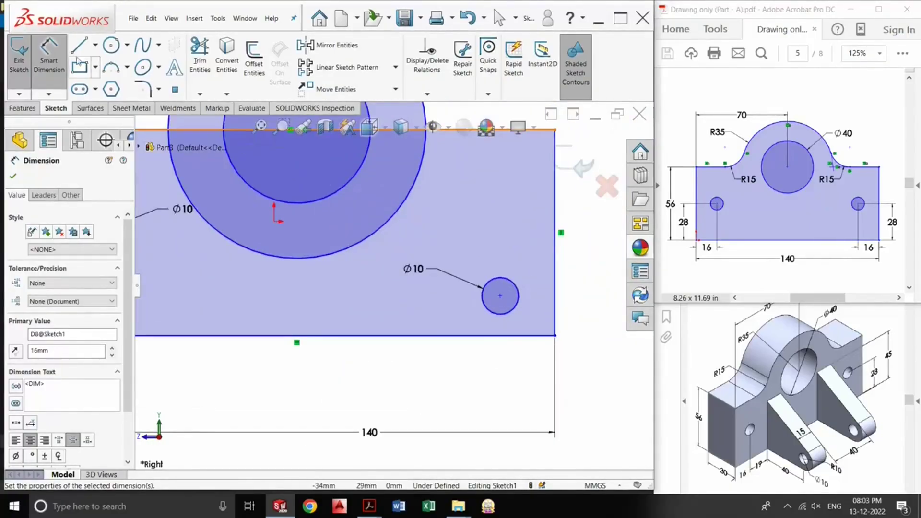
pyautogui.click(500, 296)
pyautogui.click(556, 297)
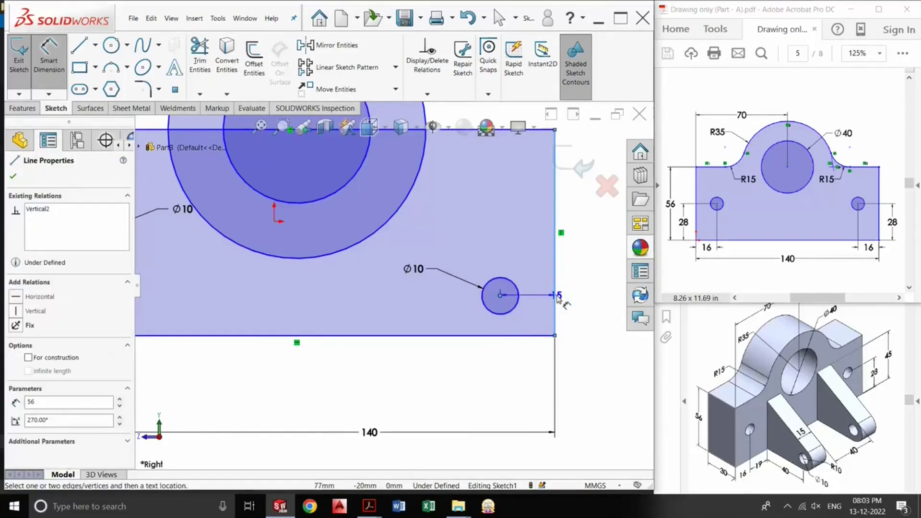
pyautogui.click(526, 375)
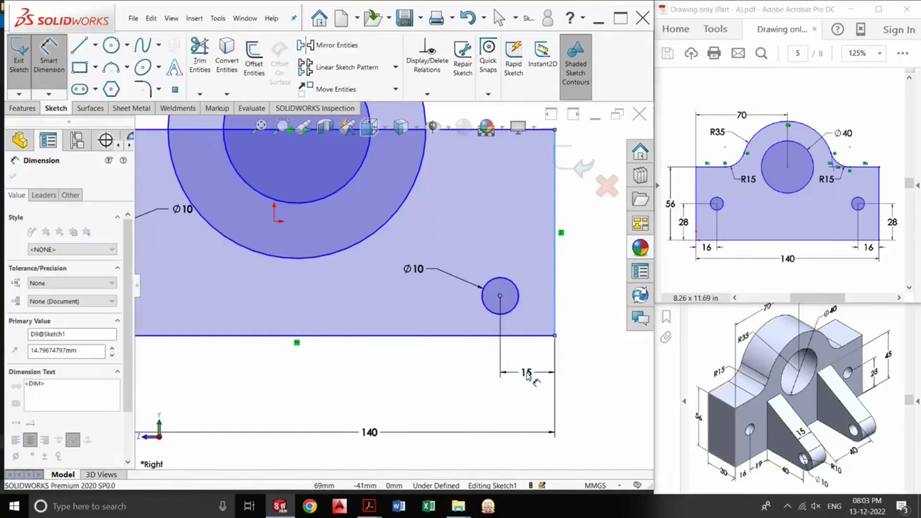
pyautogui.write('16')
pyautogui.press('Return')
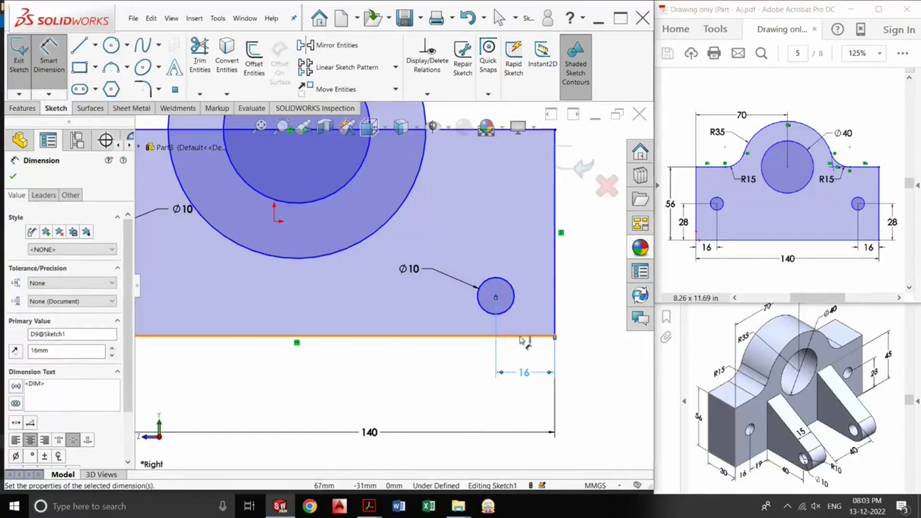
pyautogui.click(521, 336)
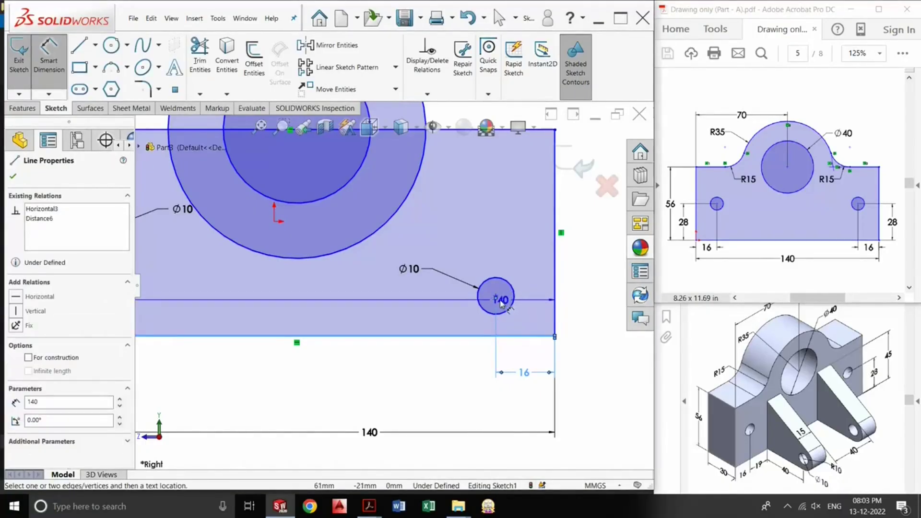
pyautogui.click(495, 297)
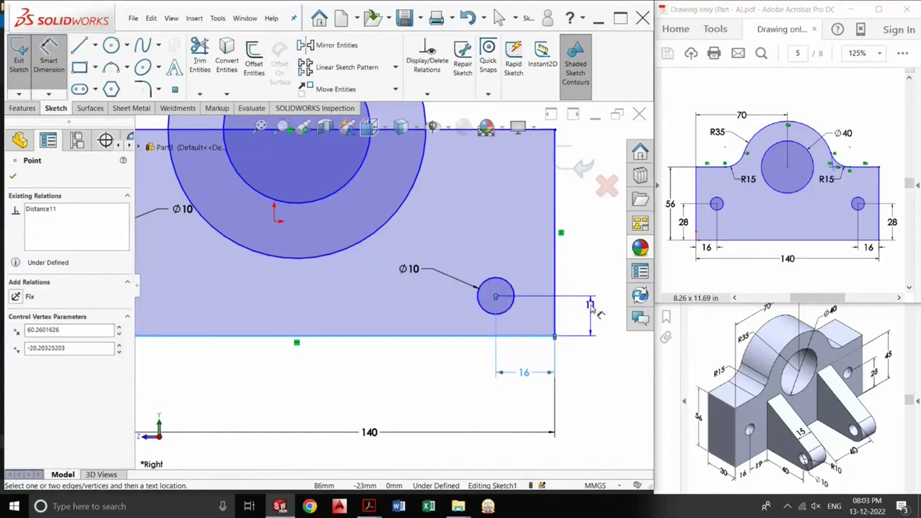
pyautogui.click(593, 311)
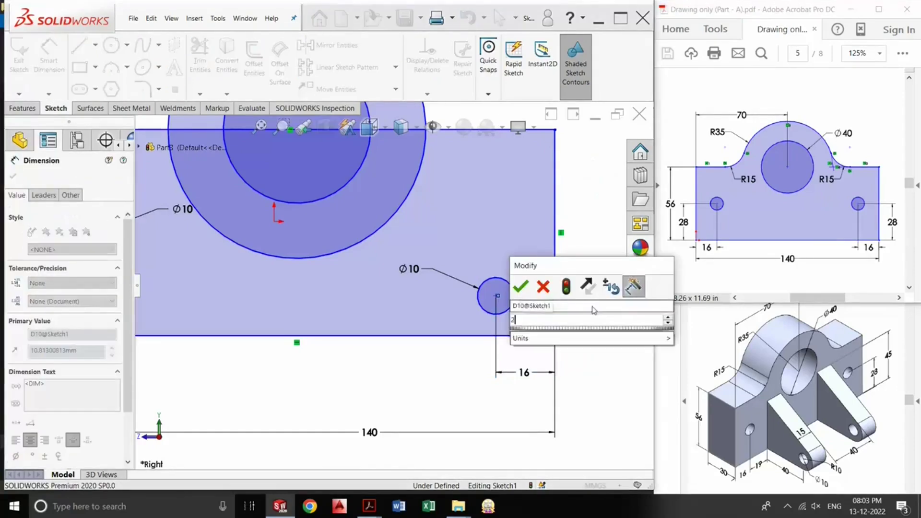
pyautogui.write('28')
pyautogui.press('Return')
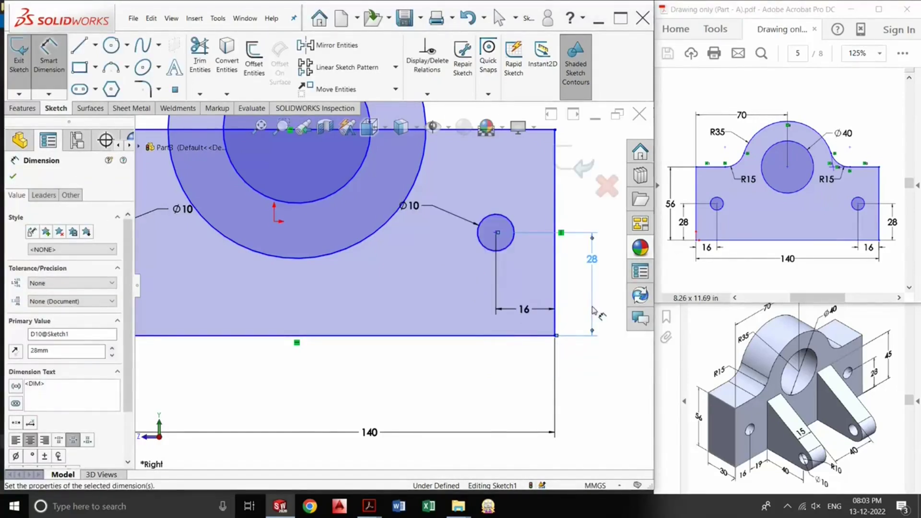
# Move the 16 mm dimension below the block's bottom edge.
pyautogui.scroll(-2, 498, 367)
pyautogui.scroll(2, 499, 369)
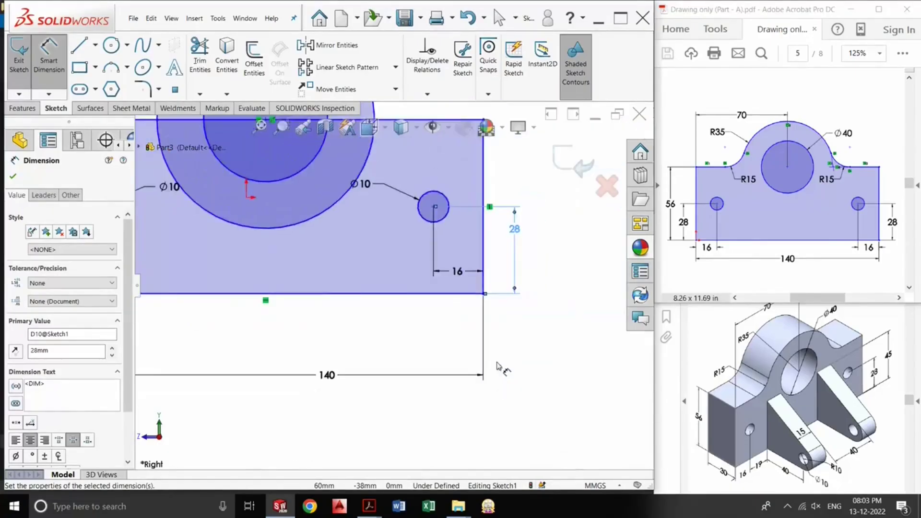
pyautogui.scroll(2, 498, 368)
pyautogui.moveTo(435, 284); pyautogui.dragTo(434, 311)
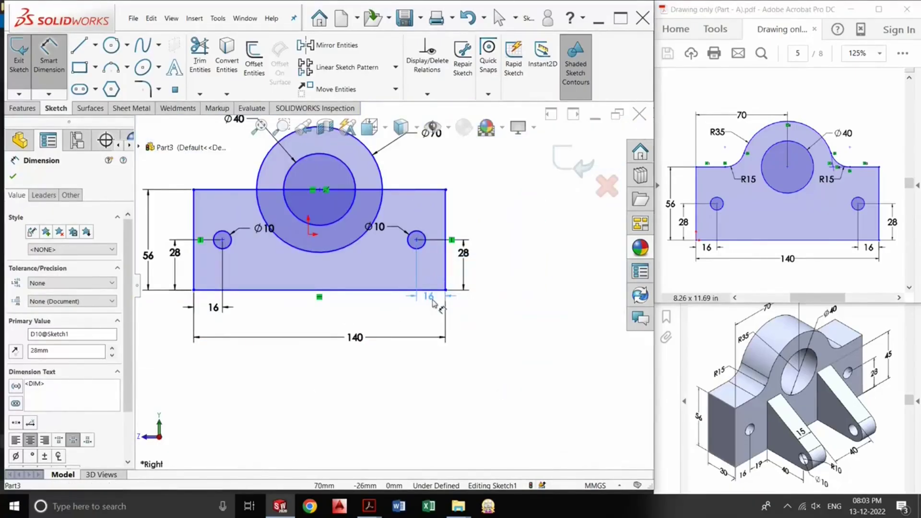
pyautogui.scroll(-2, 331, 225)
pyautogui.scroll(2, 394, 286)
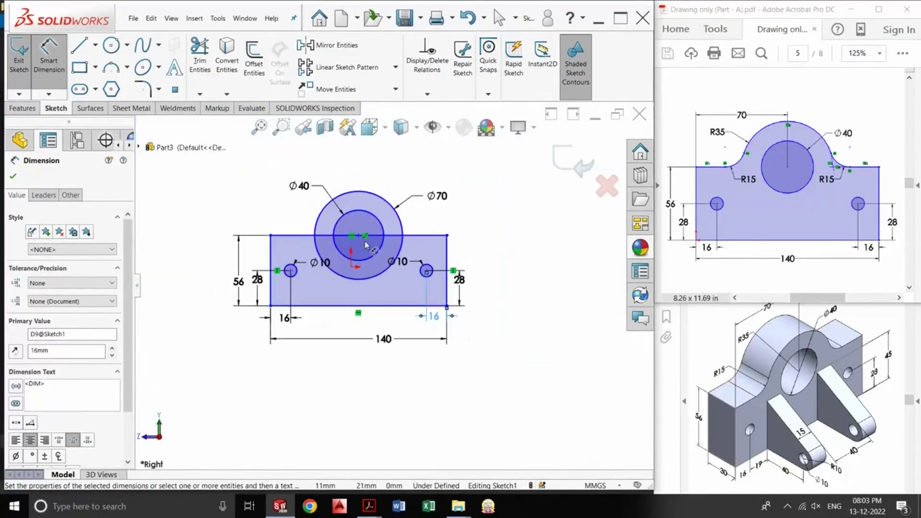
# Power-trim the lower Ø70 arc and the top-edge segment inside it.
pyautogui.click(199, 55)
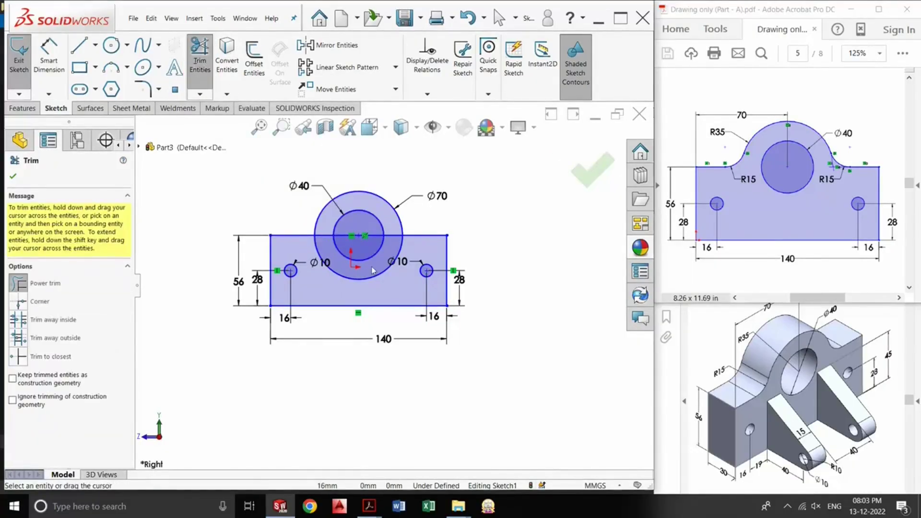
pyautogui.moveTo(383, 285)
pyautogui.mouseDown()
pyautogui.moveTo(379, 246)
pyautogui.moveTo(397, 236)
pyautogui.mouseUp()
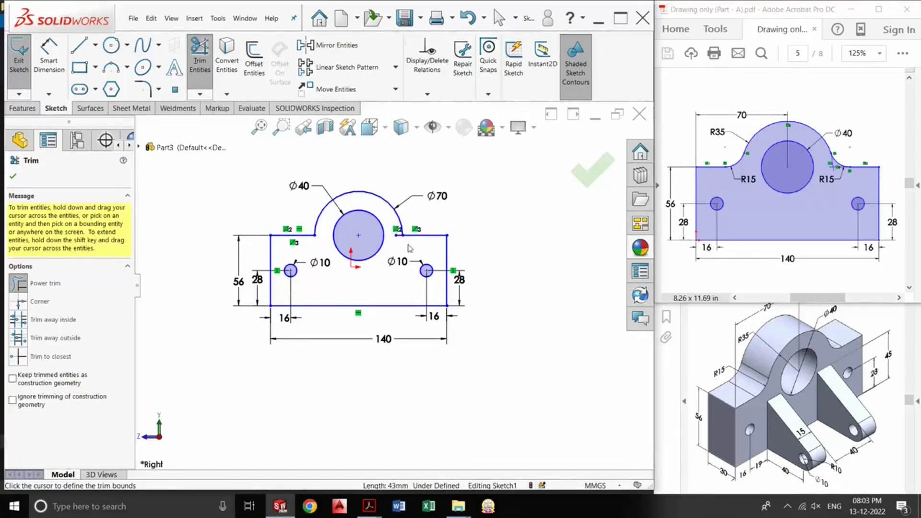
pyautogui.scroll(-3, 402, 221)
pyautogui.scroll(-3, 401, 221)
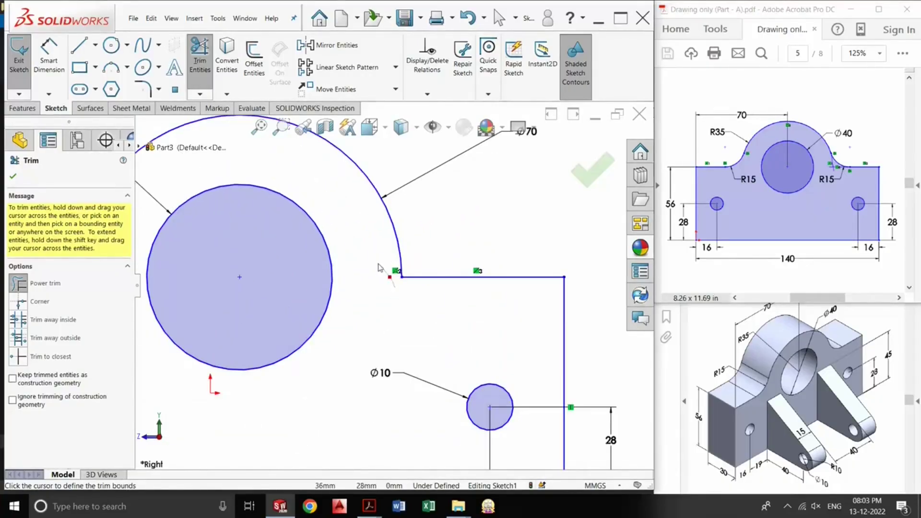
pyautogui.moveTo(378, 267); pyautogui.dragTo(300, 301)
pyautogui.scroll(3, 368, 292)
pyautogui.scroll(3, 368, 291)
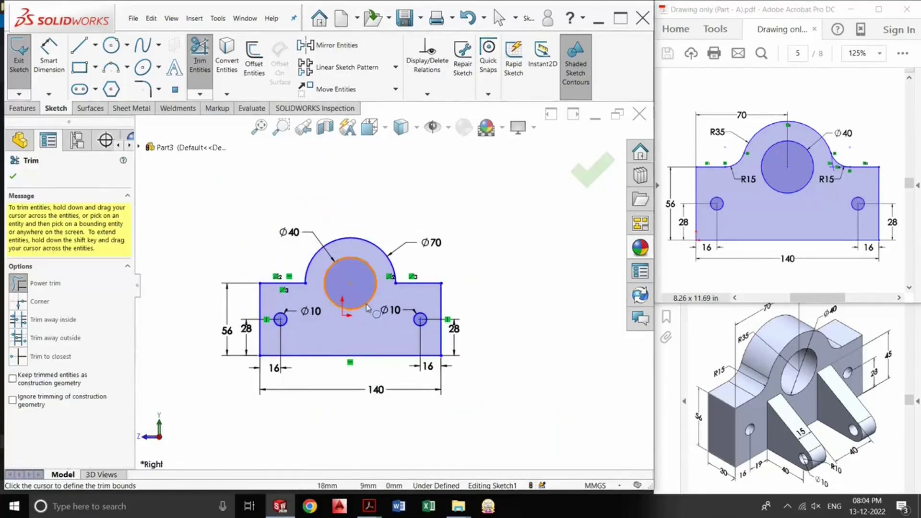
pyautogui.press('Escape')
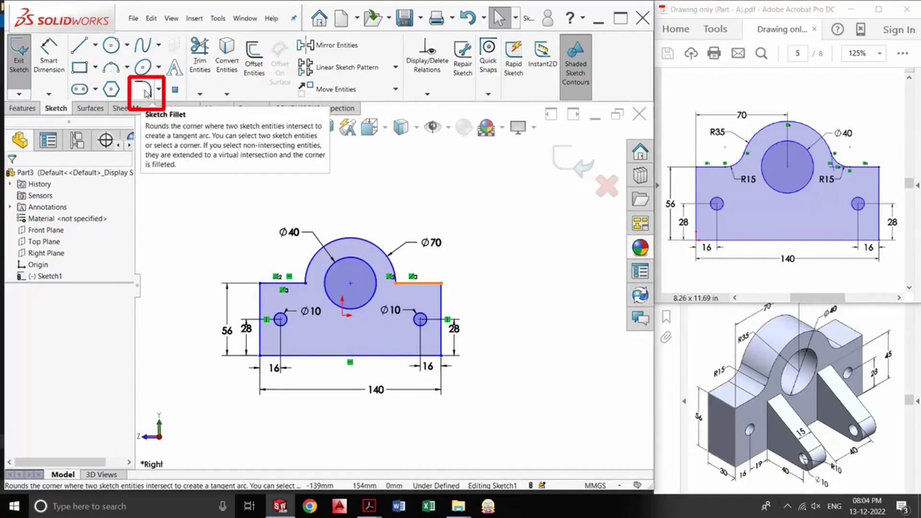
# Fillet the left and right arc-to-top-edge corners with a 15 mm sketch fillet.
pyautogui.click(146, 93)
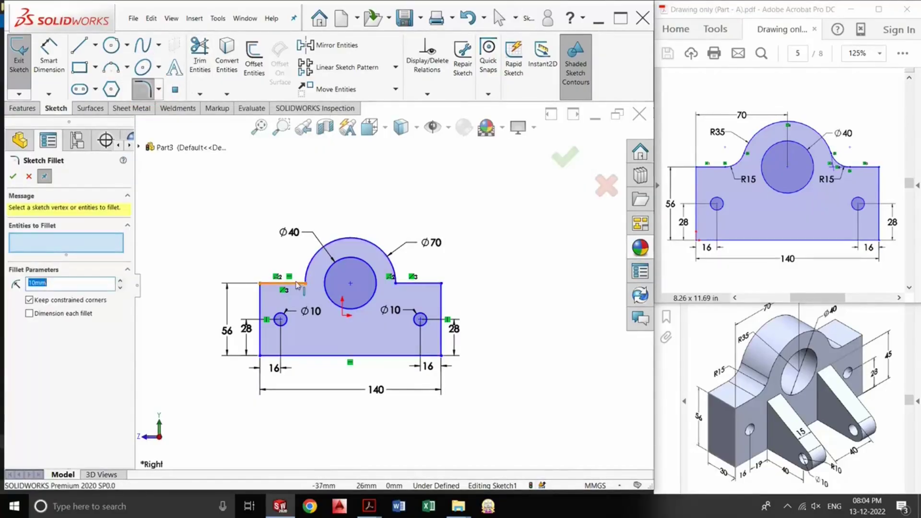
pyautogui.scroll(-1, 298, 287)
pyautogui.scroll(-2, 292, 295)
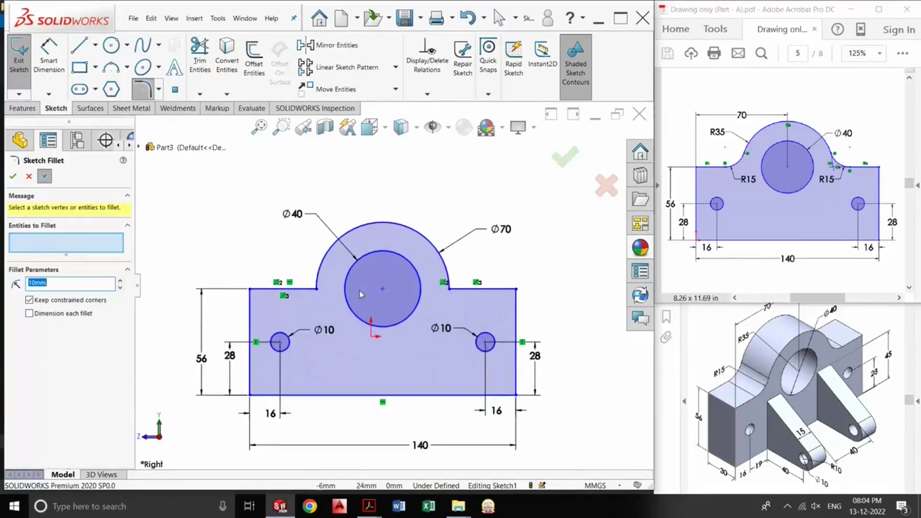
pyautogui.scroll(-2, 286, 305)
pyautogui.click(278, 285)
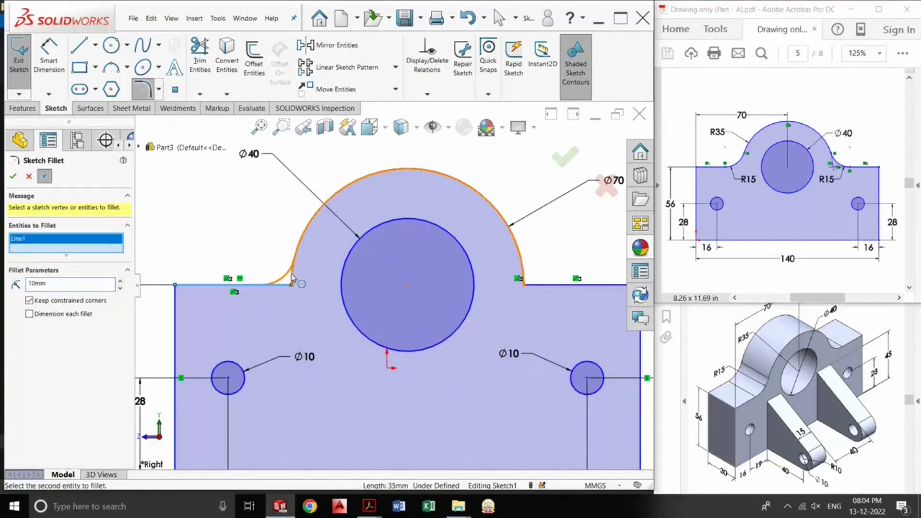
pyautogui.click(292, 275)
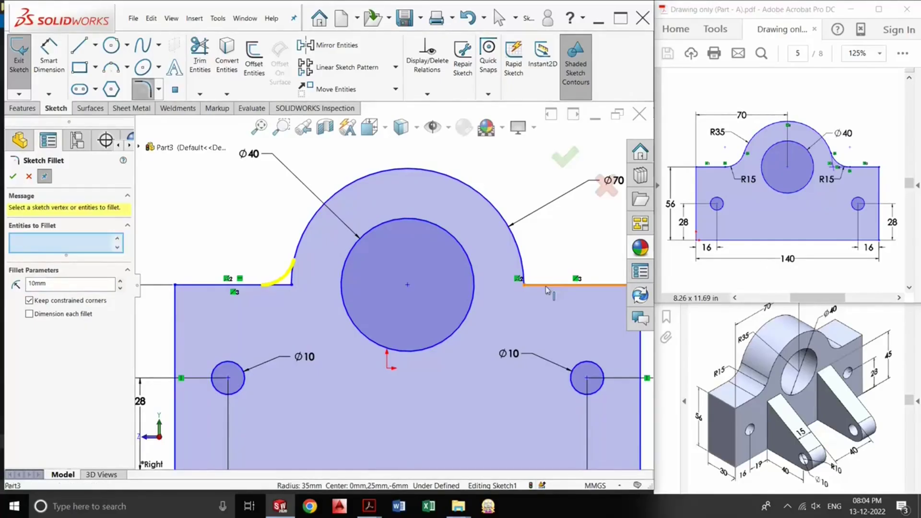
pyautogui.click(527, 278)
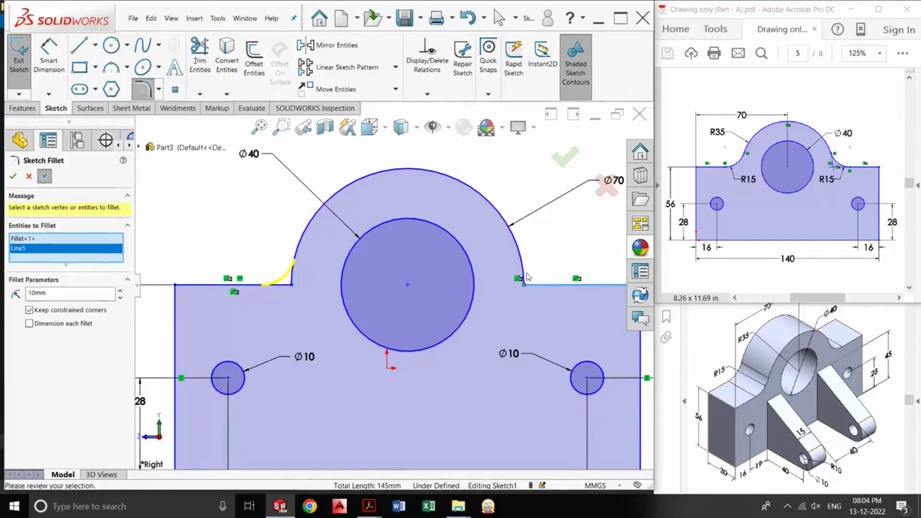
pyautogui.doubleClick(66, 294)
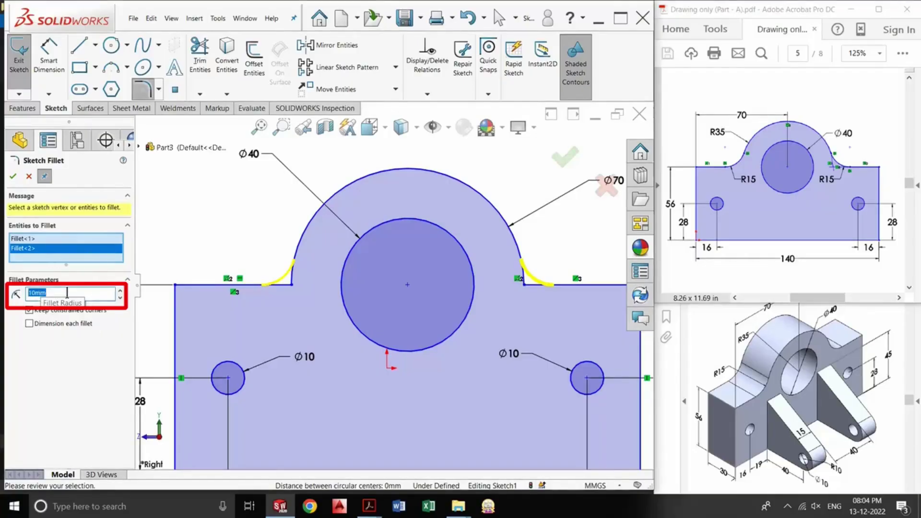
pyautogui.write('15')
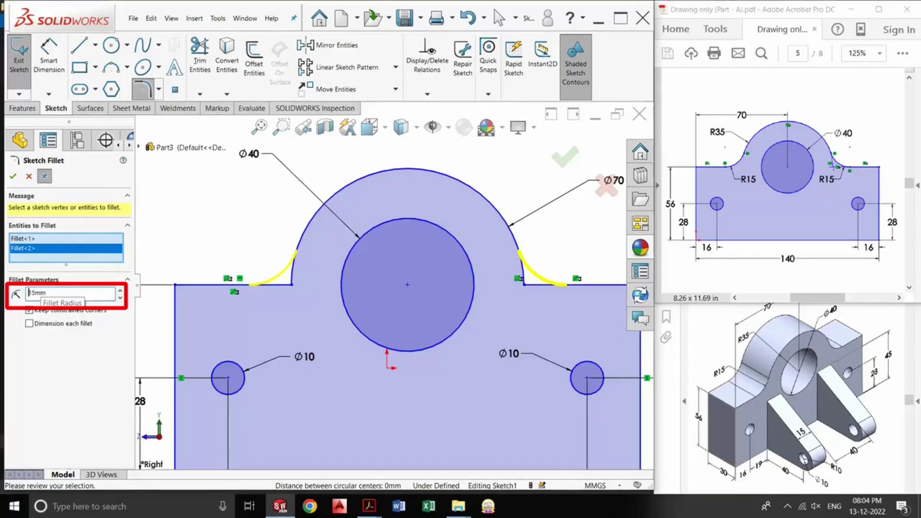
pyautogui.click(12, 176)
pyautogui.scroll(5, 402, 263)
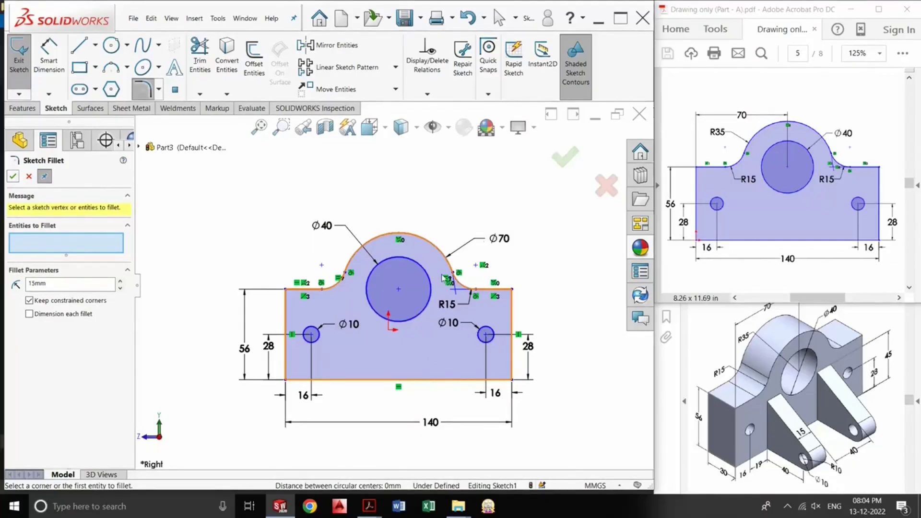
pyautogui.click(565, 161)
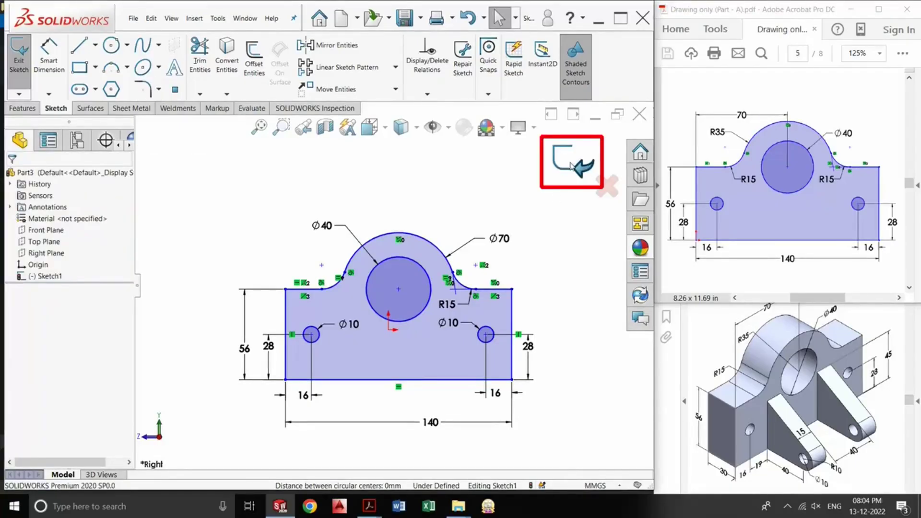
# Exit the sketch and extrude the profile blind 30 mm as Boss-Extrude1.
pyautogui.click(571, 165)
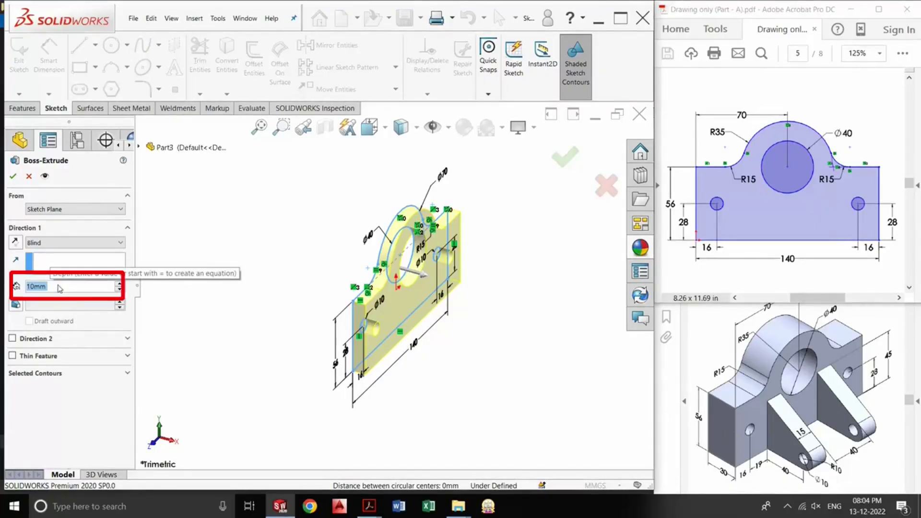
pyautogui.write('30')
pyautogui.press('Return')
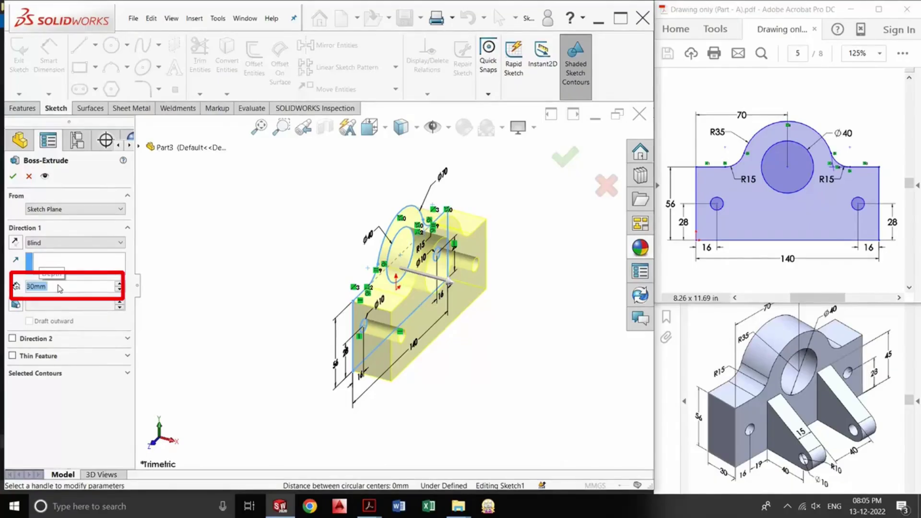
pyautogui.click(568, 158)
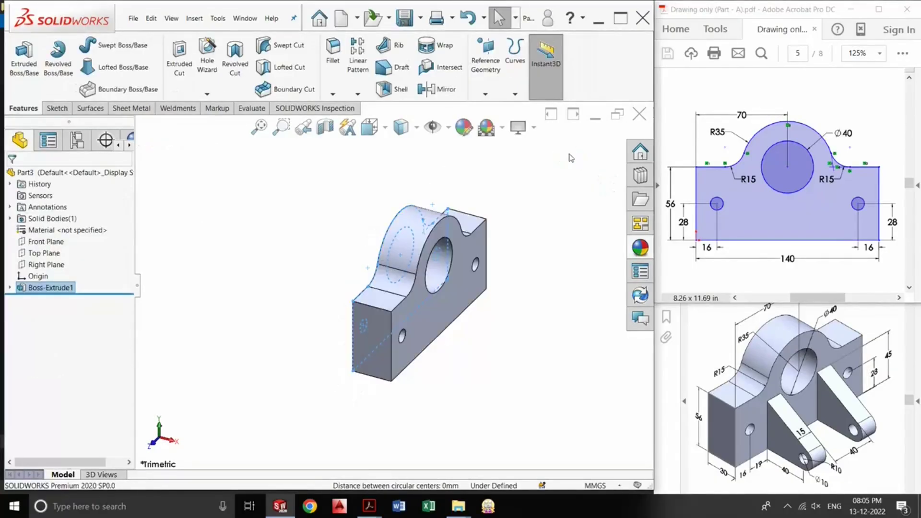
# Clear the selection and zoom around the new Boss-Extrude1 block.
pyautogui.click(567, 307)
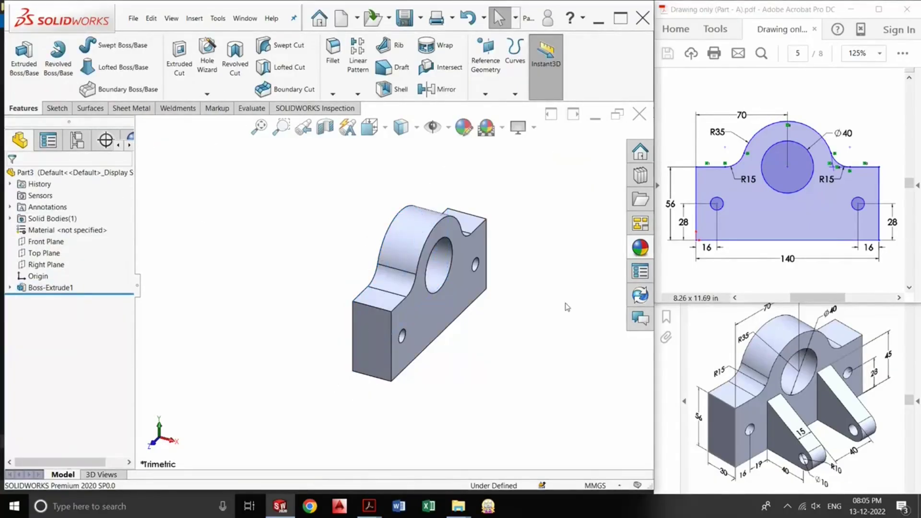
pyautogui.scroll(-3, 567, 307)
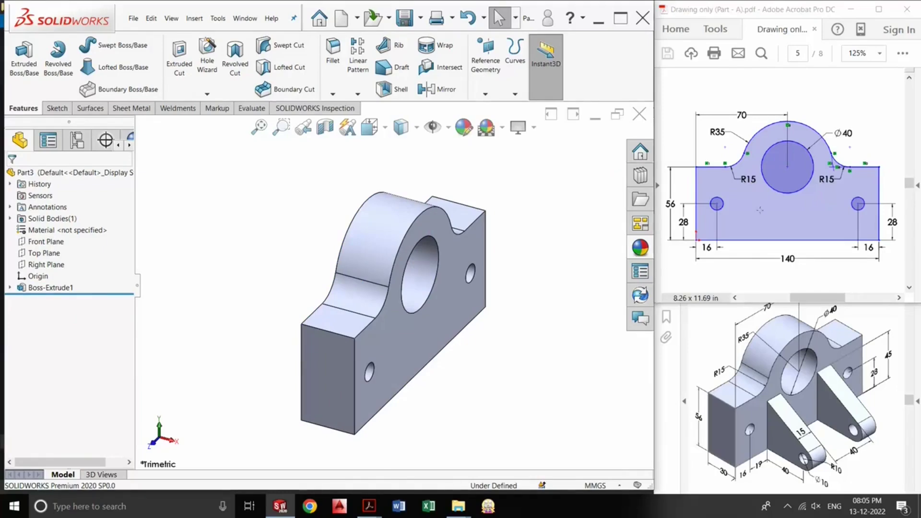
pyautogui.scroll(-2, 754, 214)
pyautogui.scroll(-2, 754, 214)
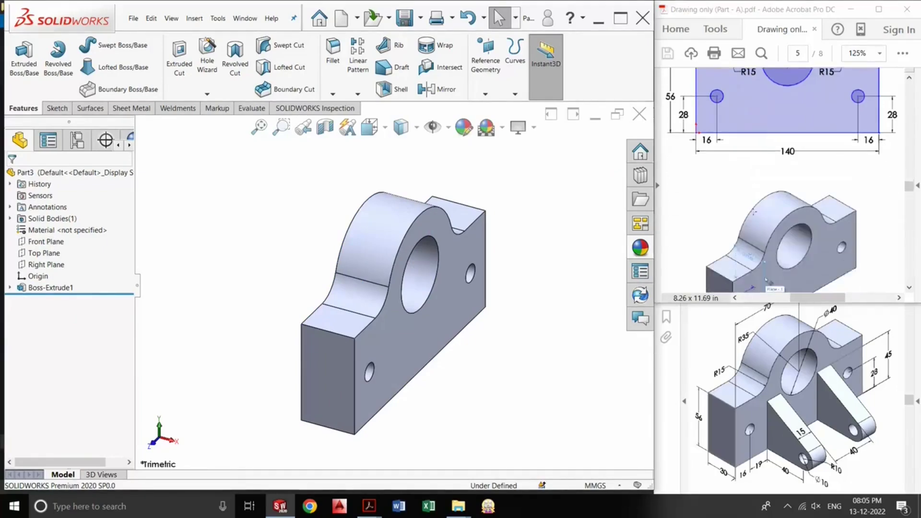
pyautogui.scroll(-3, 754, 214)
pyautogui.scroll(-2, 754, 213)
pyautogui.scroll(-3, 754, 214)
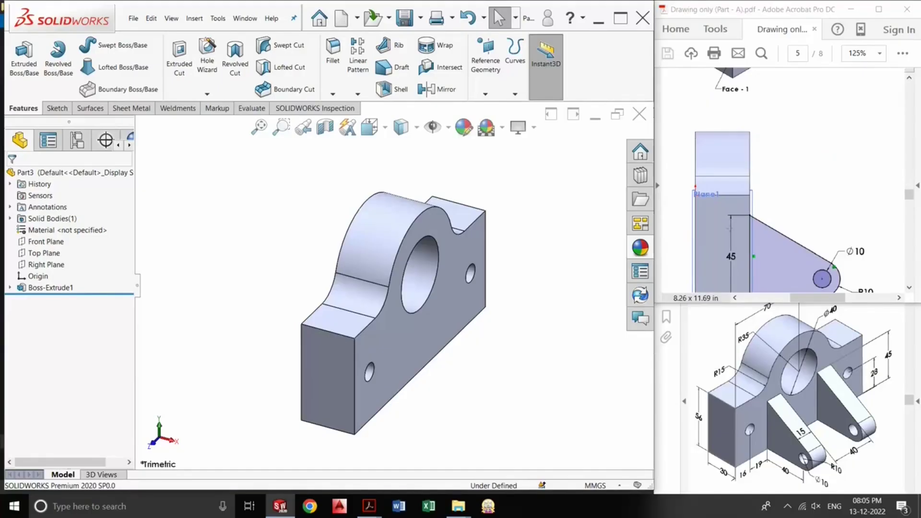
pyautogui.scroll(1, 711, 275)
pyautogui.scroll(3, 712, 275)
pyautogui.scroll(1, 711, 274)
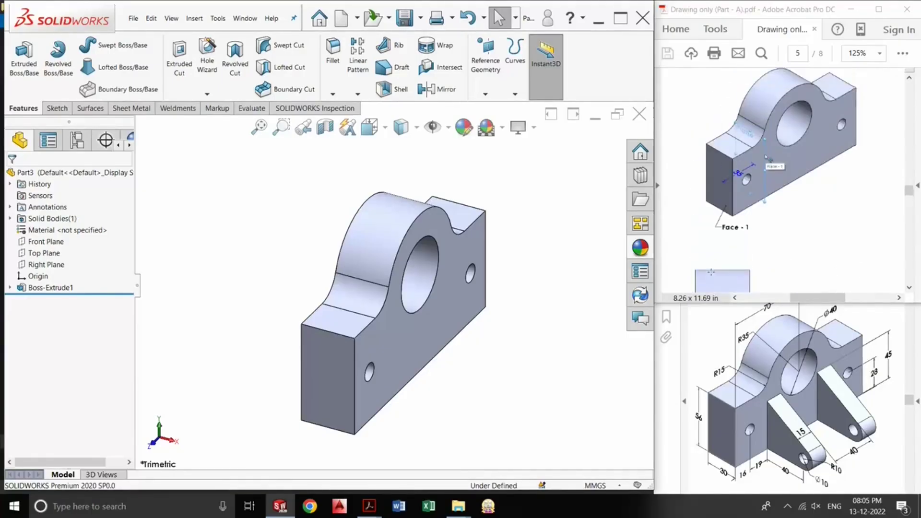
pyautogui.scroll(1, 712, 274)
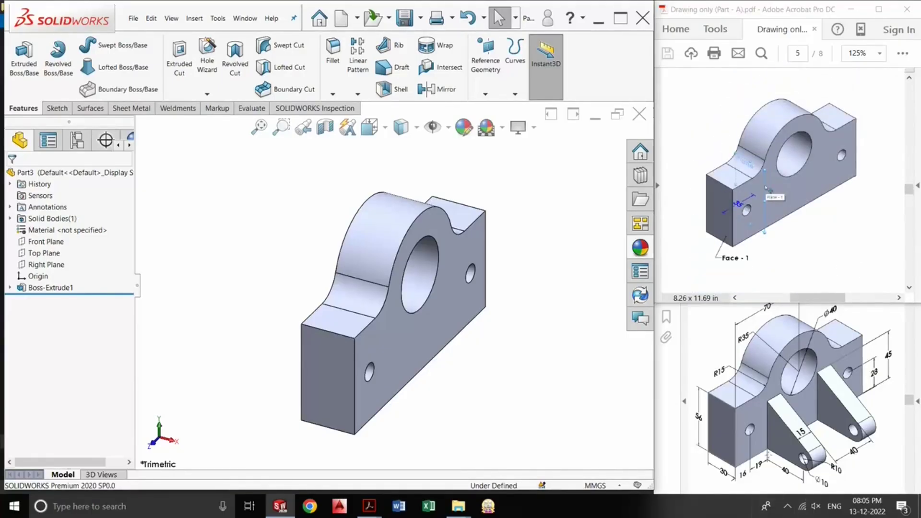
# Compare the block's front end face against the reference PDFs, then clear the selection.
pyautogui.click(768, 456)
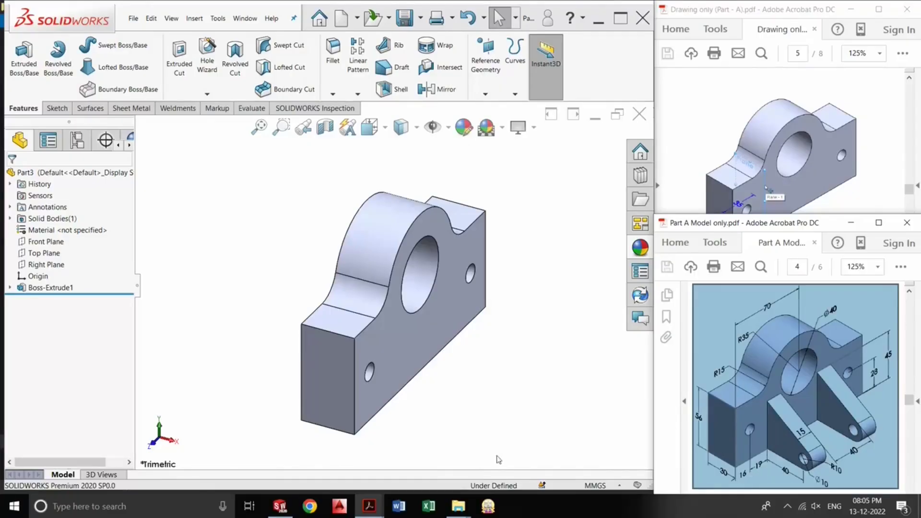
pyautogui.click(320, 398)
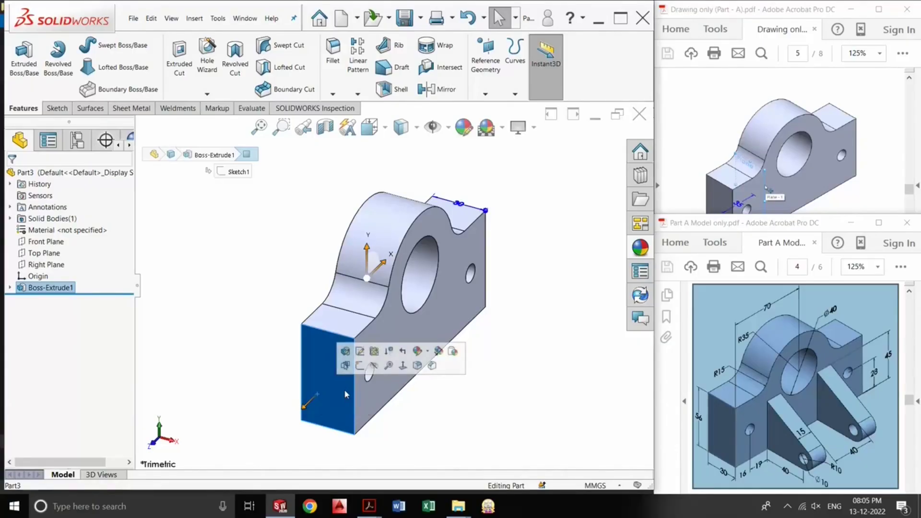
pyautogui.click(816, 172)
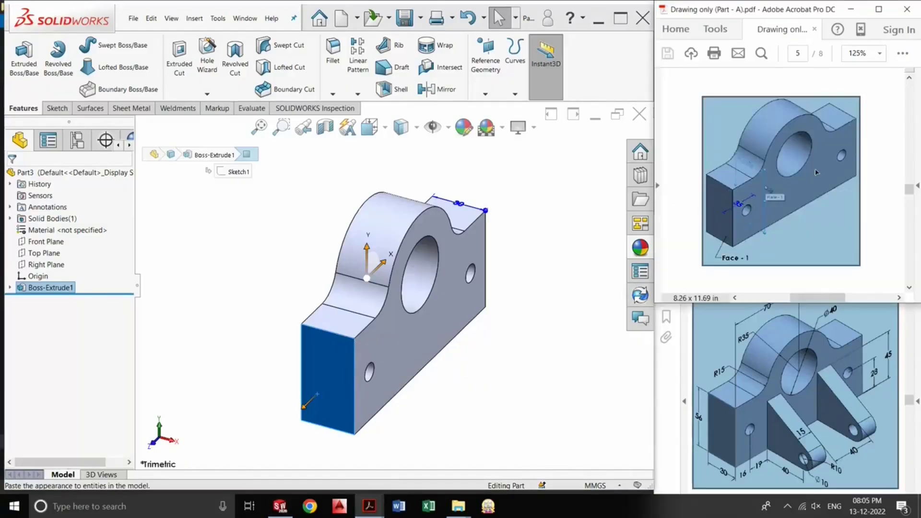
pyautogui.scroll(-3, 817, 172)
pyautogui.scroll(-3, 814, 178)
pyautogui.scroll(-3, 810, 185)
pyautogui.scroll(-3, 807, 193)
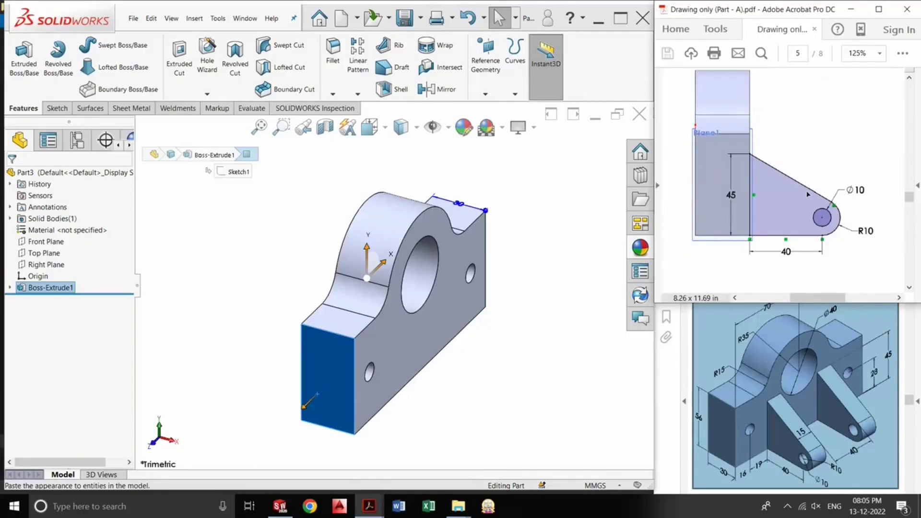
pyautogui.click(334, 373)
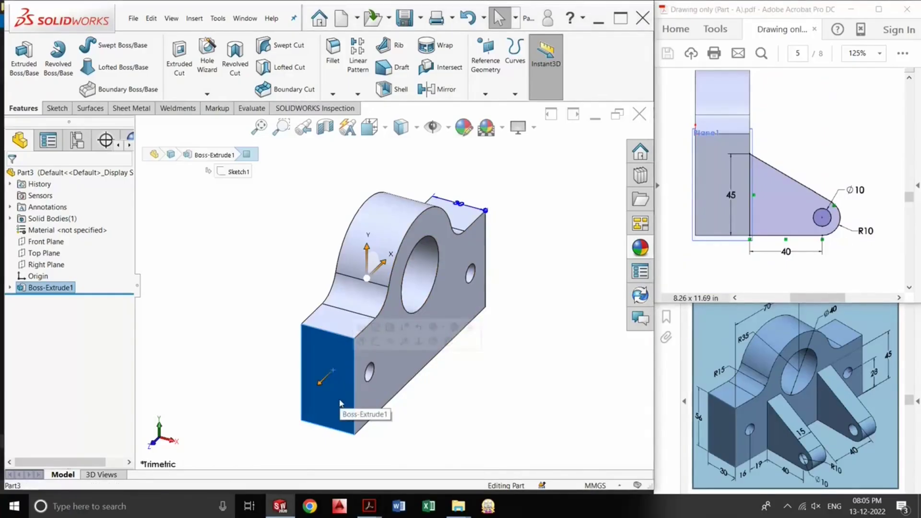
pyautogui.press('Escape')
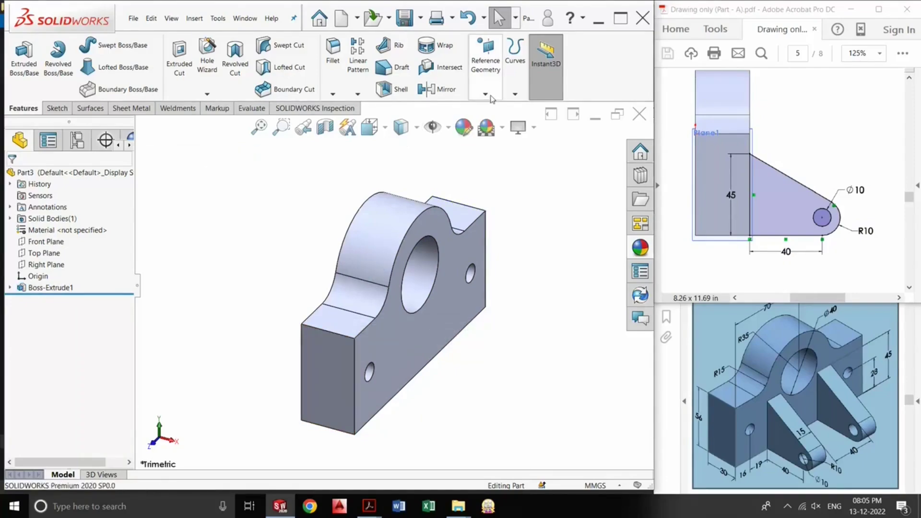
# Create Plane1 offset 35 mm from the front end face, flipped into the part.
pyautogui.click(490, 69)
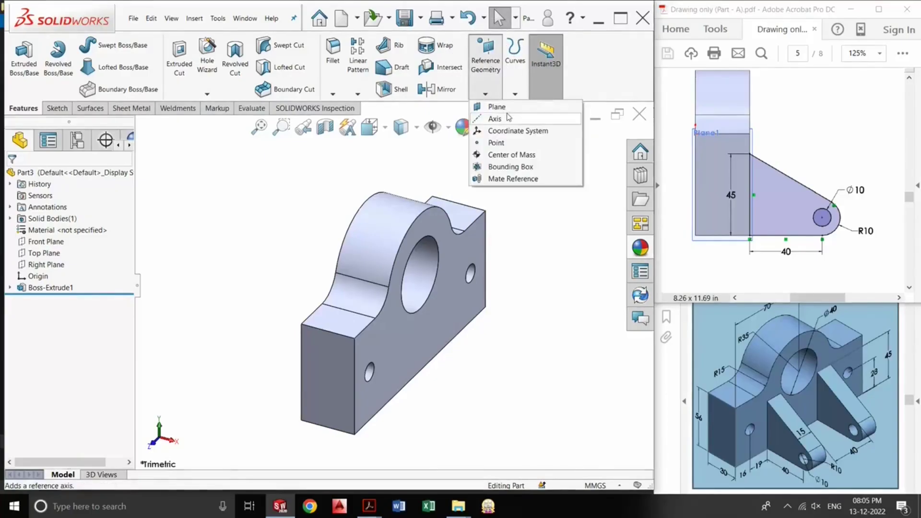
pyautogui.click(29, 114)
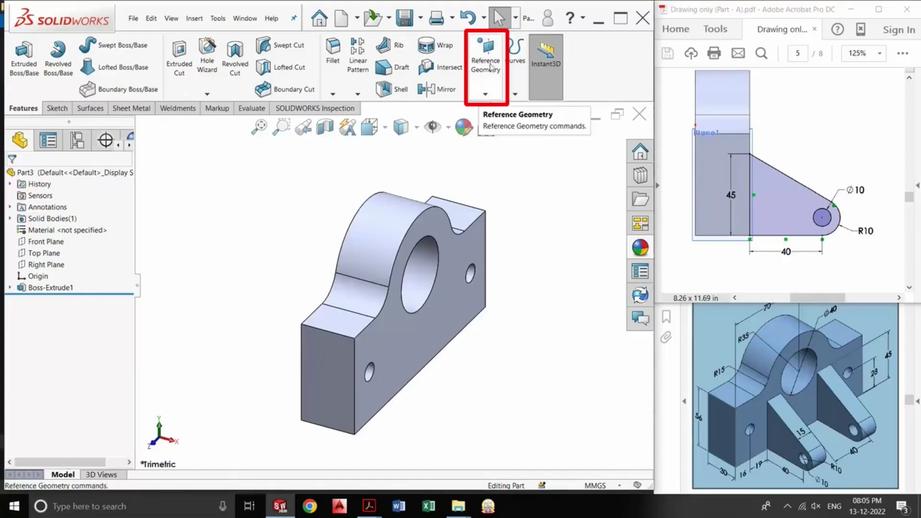
pyautogui.click(486, 92)
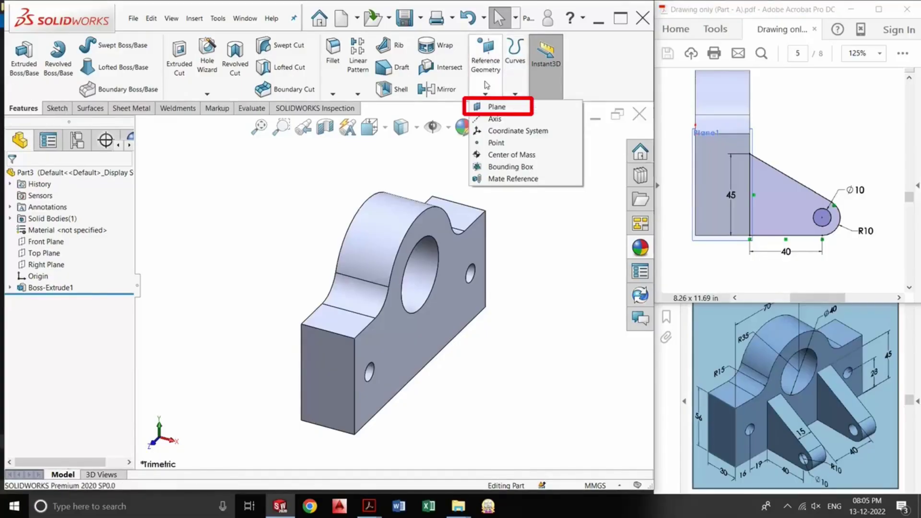
pyautogui.click(495, 108)
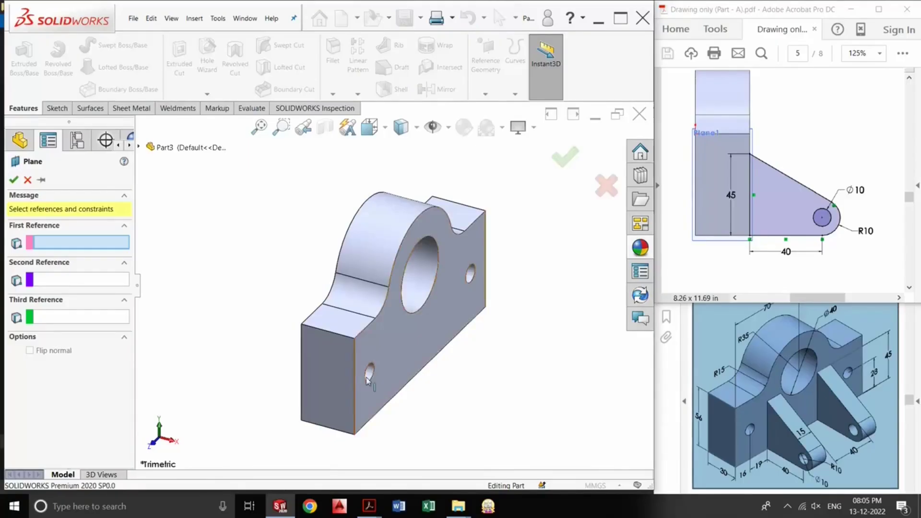
pyautogui.click(339, 376)
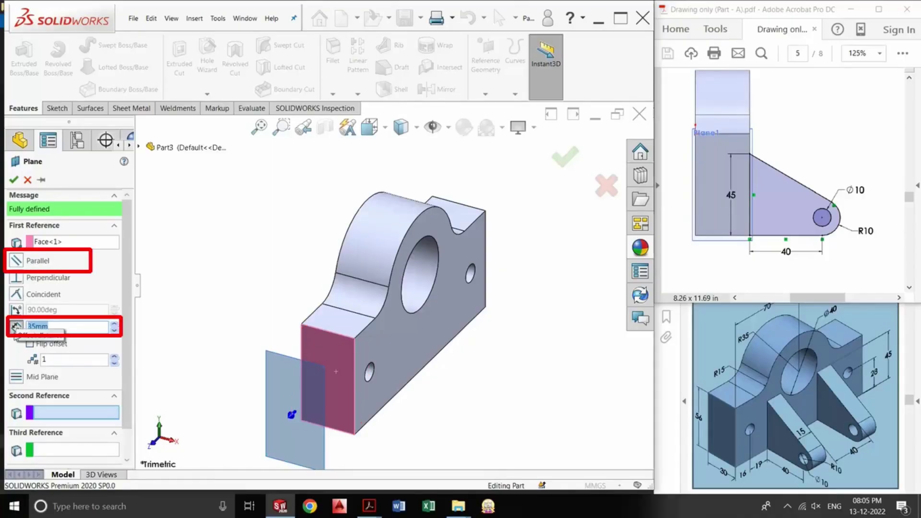
pyautogui.click(71, 326)
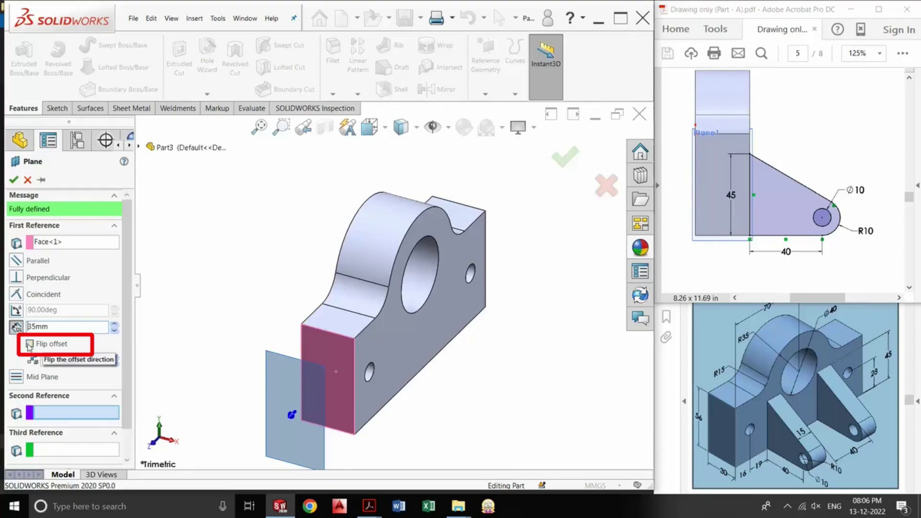
pyautogui.click(30, 344)
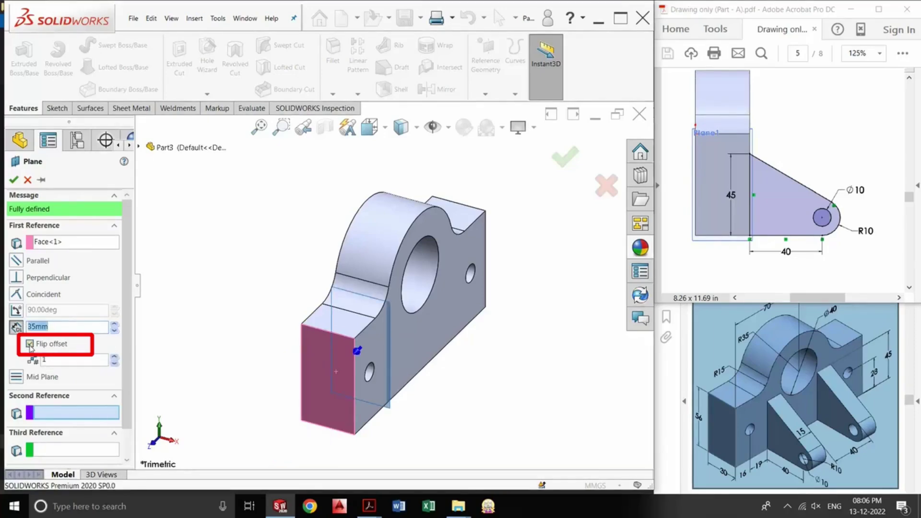
pyautogui.click(16, 180)
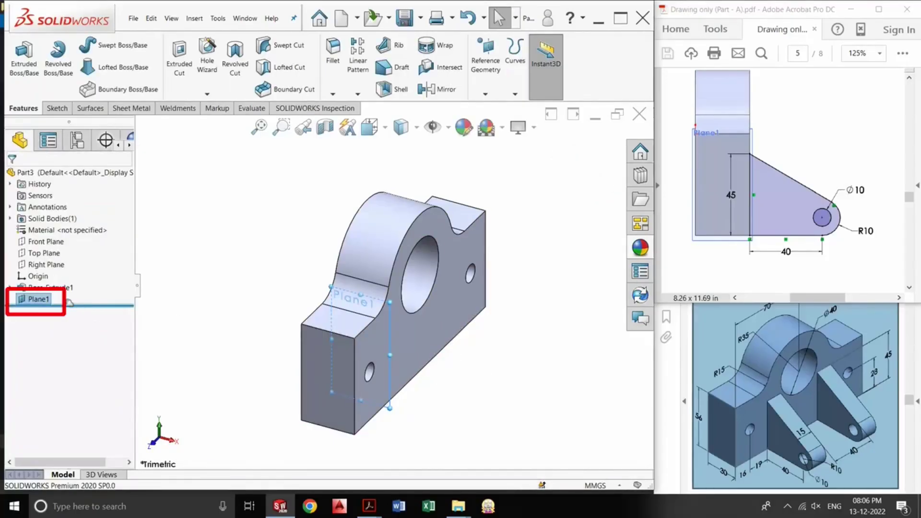
# Sketch on Plane1, viewed normal-to, a horizontal and a vertical line from the block's bottom corner.
pyautogui.rightClick(59, 299)
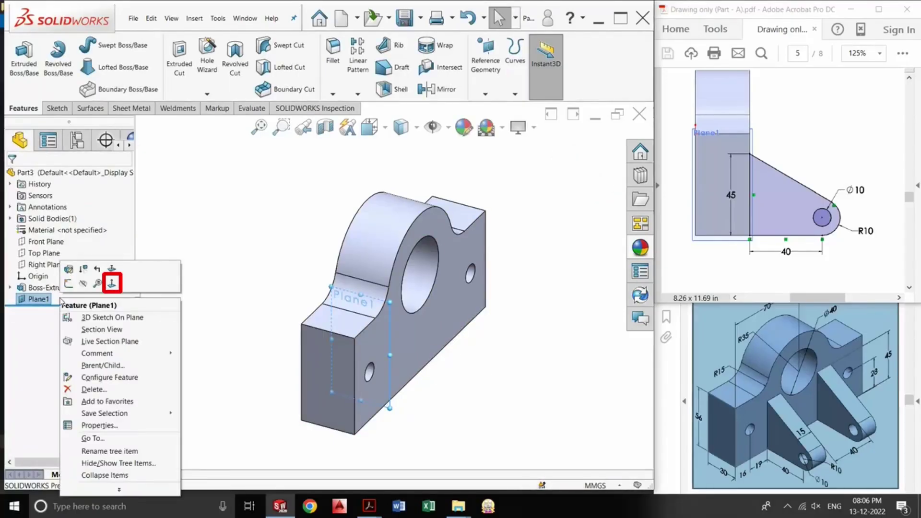
pyautogui.click(113, 284)
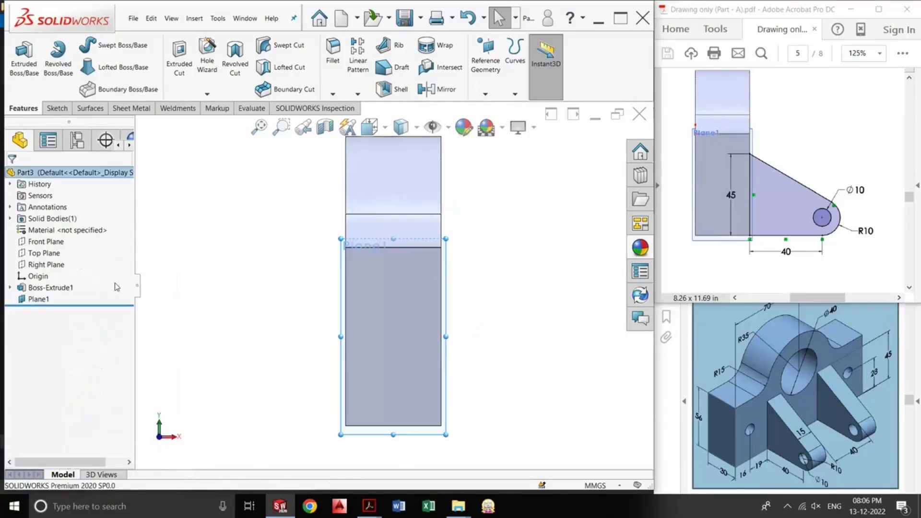
pyautogui.click(24, 56)
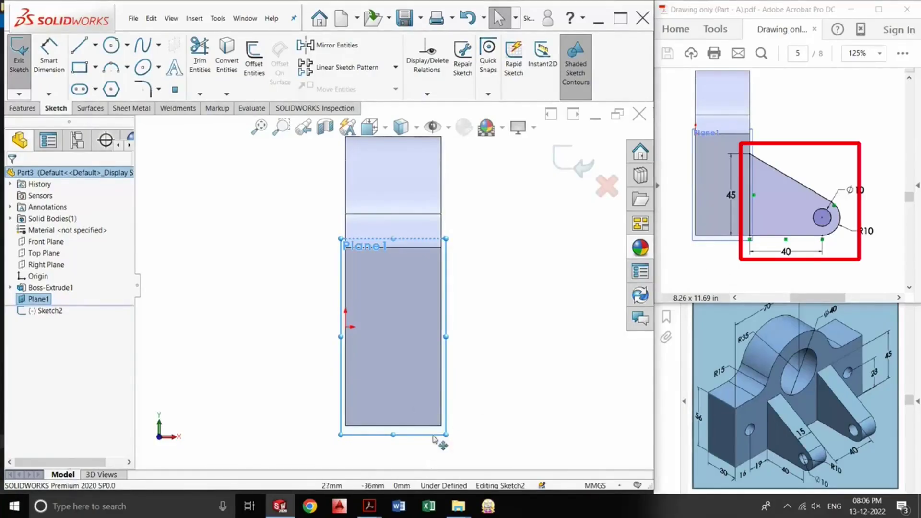
pyautogui.click(77, 49)
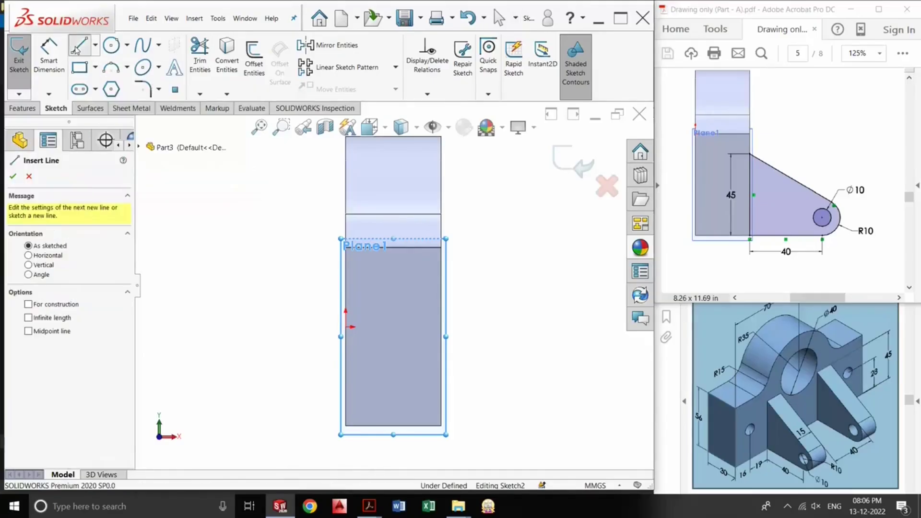
pyautogui.click(441, 425)
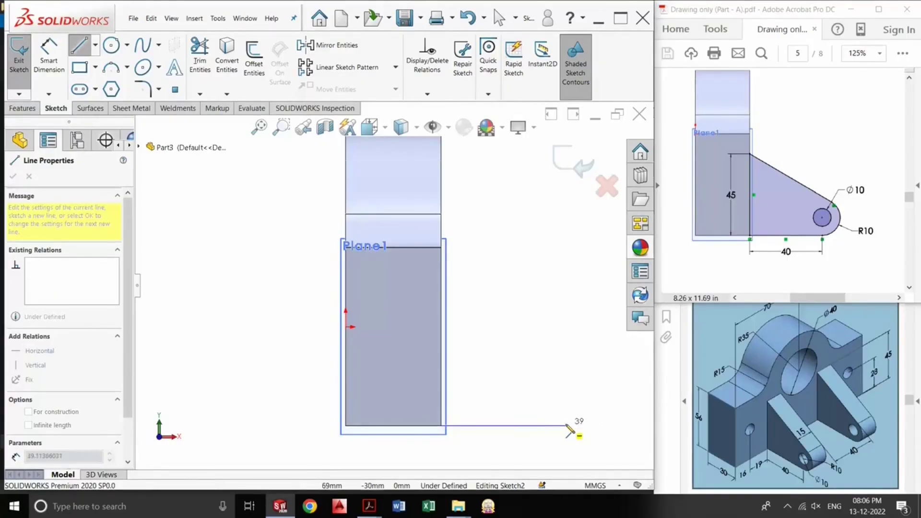
pyautogui.click(566, 425)
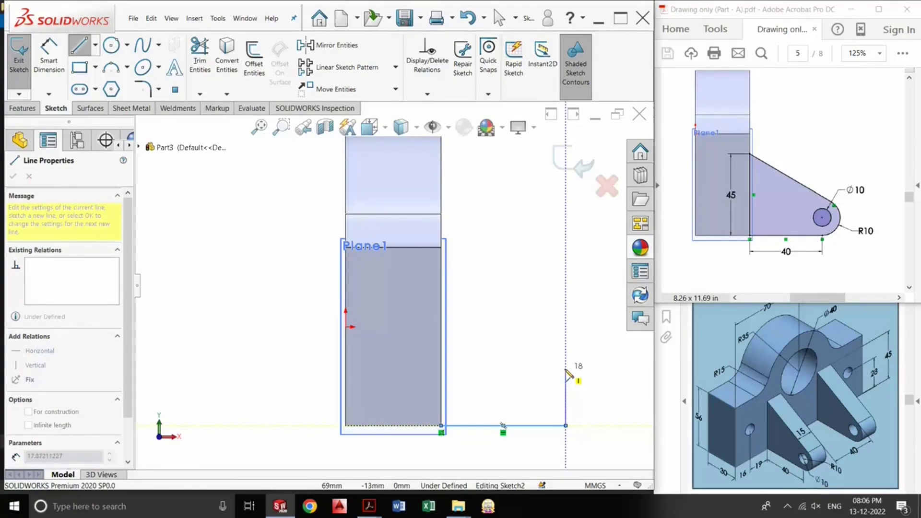
pyautogui.click(566, 364)
pyautogui.press('Escape')
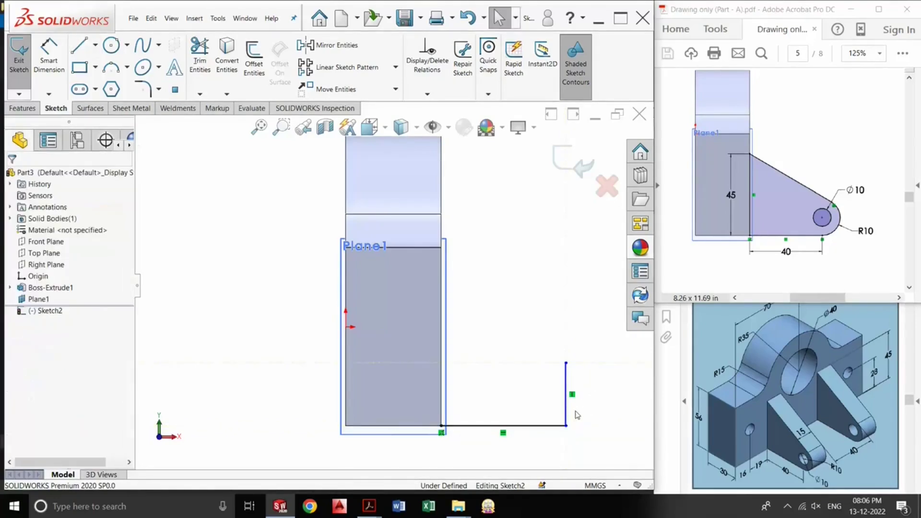
# Dimension the horizontal line to 40 mm and the vertical line to 20 mm.
pyautogui.click(52, 64)
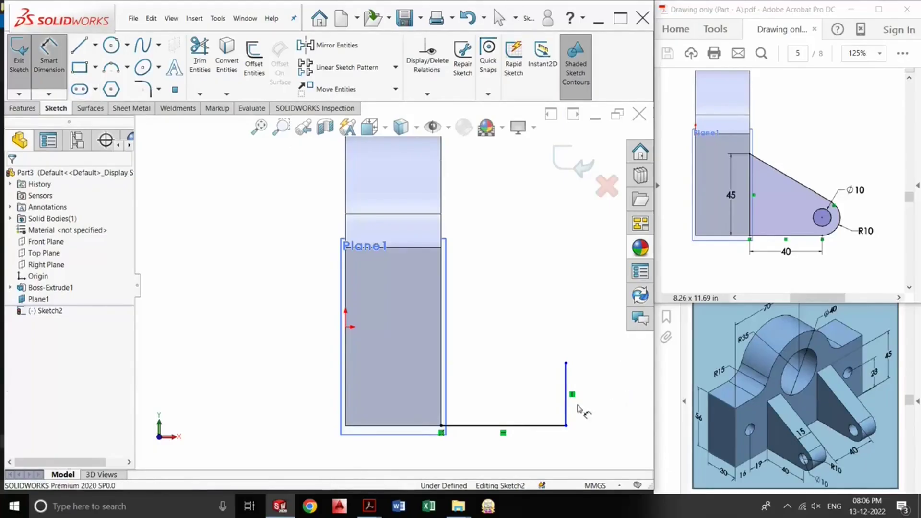
pyautogui.click(535, 426)
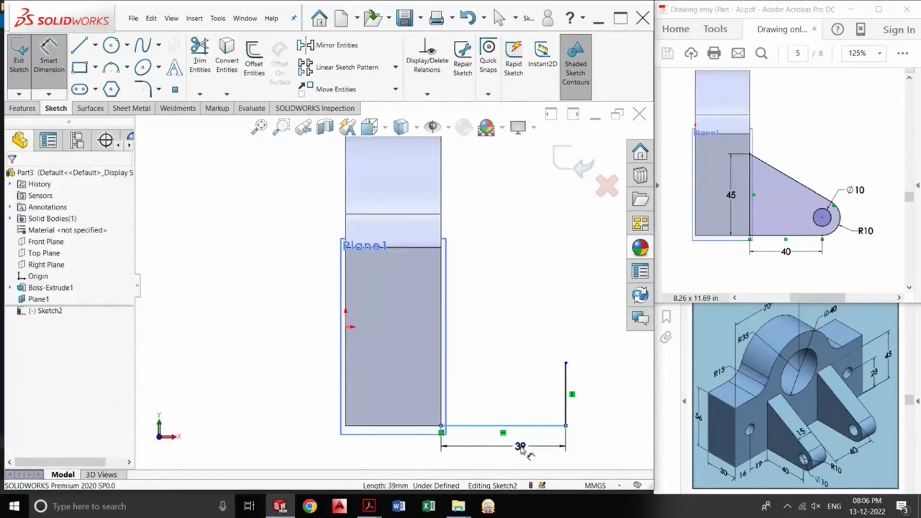
pyautogui.click(522, 448)
pyautogui.write('40')
pyautogui.press('Return')
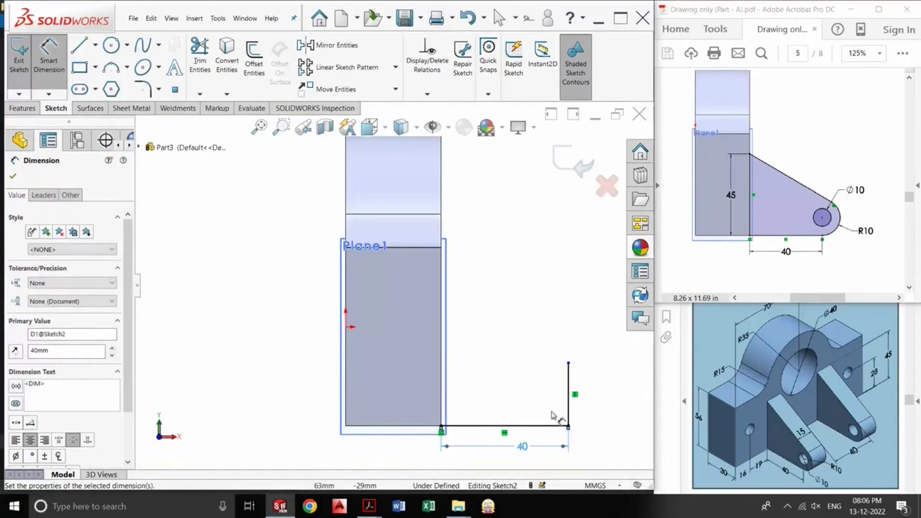
pyautogui.click(568, 410)
pyautogui.click(602, 405)
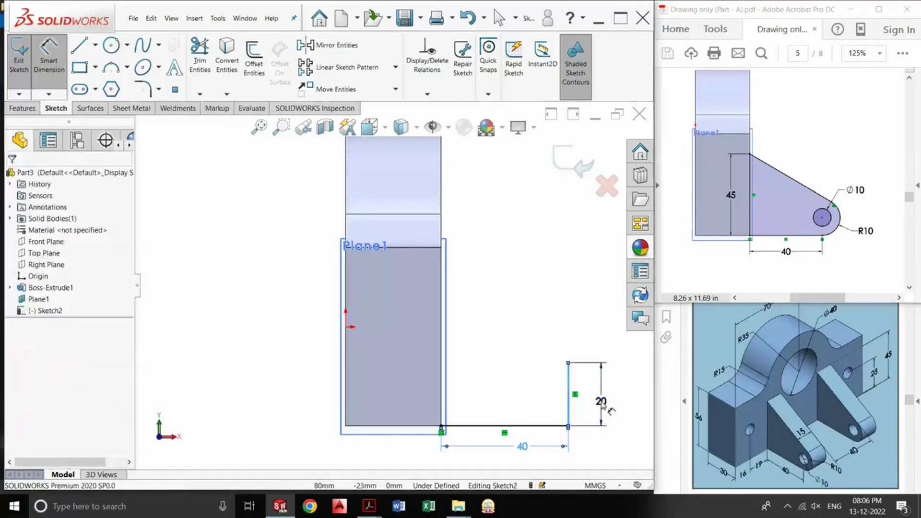
pyautogui.write('2')
pyautogui.press('Return')
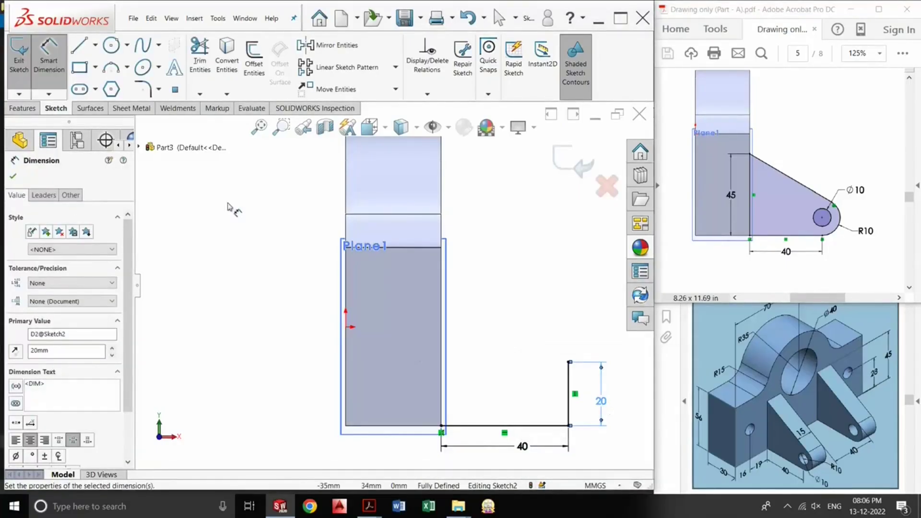
pyautogui.press('Escape')
pyautogui.scroll(-5, 594, 423)
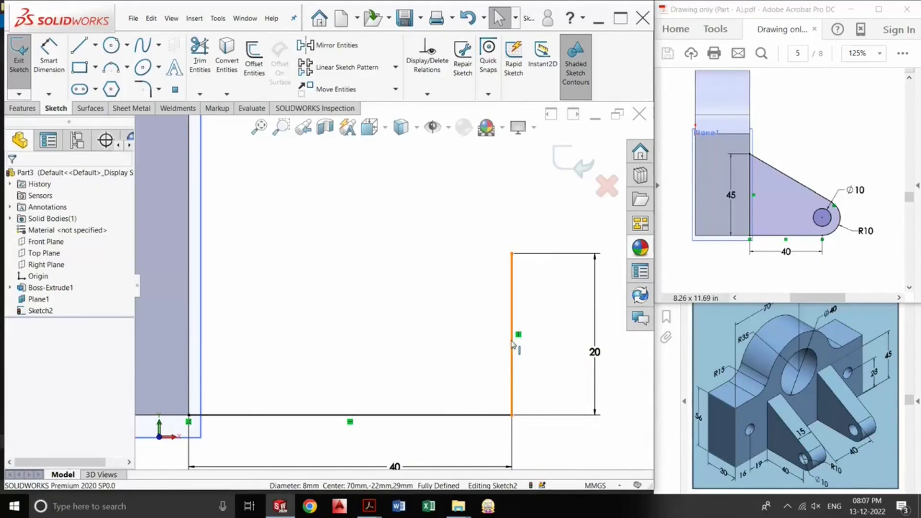
# Draw two concentric circles centred on the vertical line's midpoint.
pyautogui.click(511, 336)
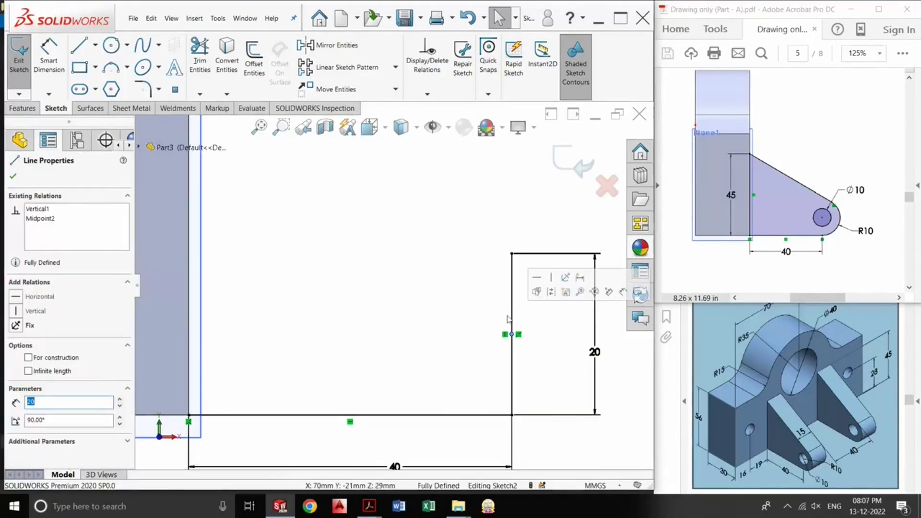
pyautogui.click(111, 45)
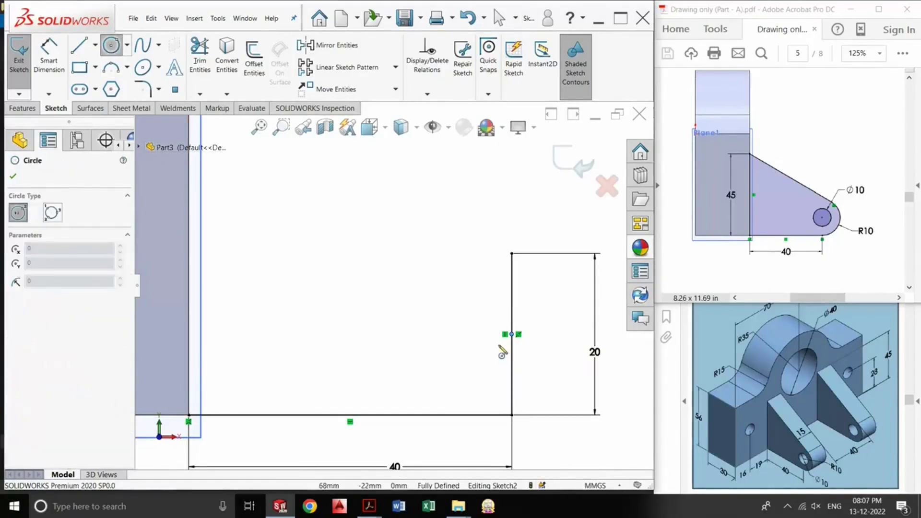
pyautogui.click(511, 335)
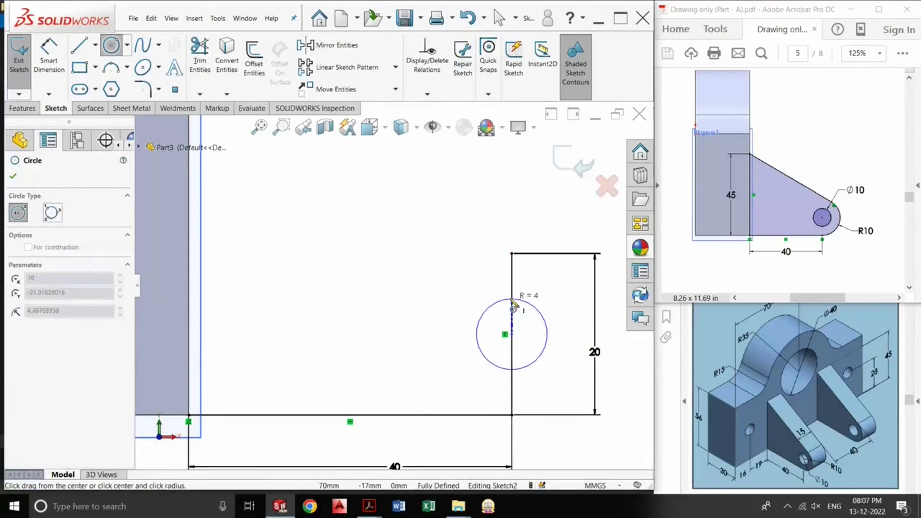
pyautogui.click(512, 302)
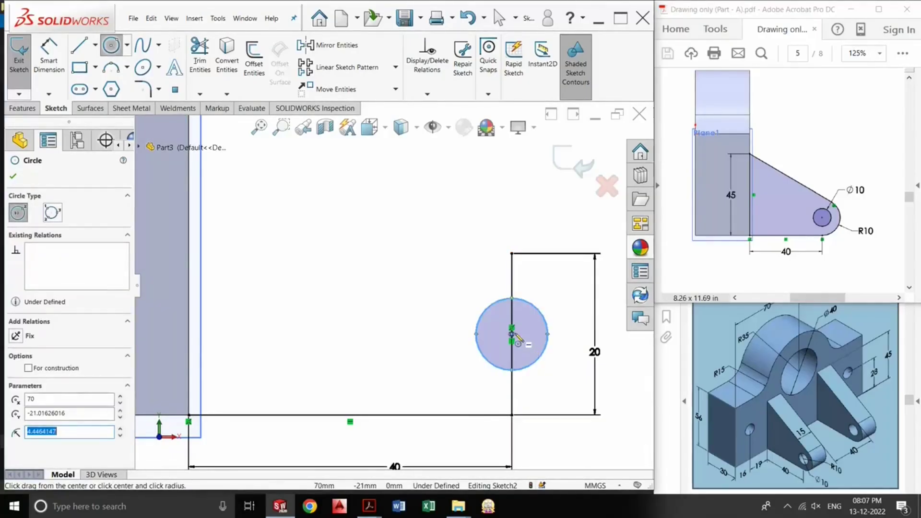
pyautogui.click(512, 334)
pyautogui.click(525, 279)
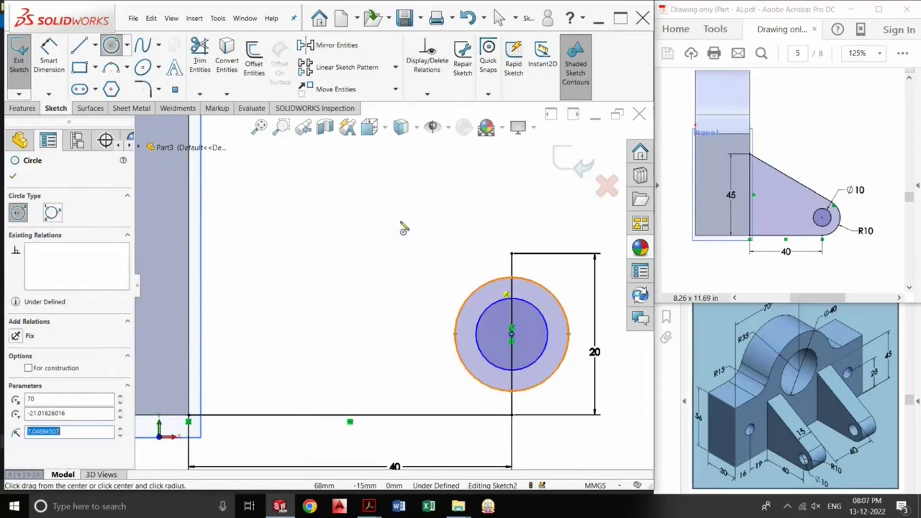
# Dimension the outer circle to Ø20 and the inner circle to Ø10.
pyautogui.click(48, 55)
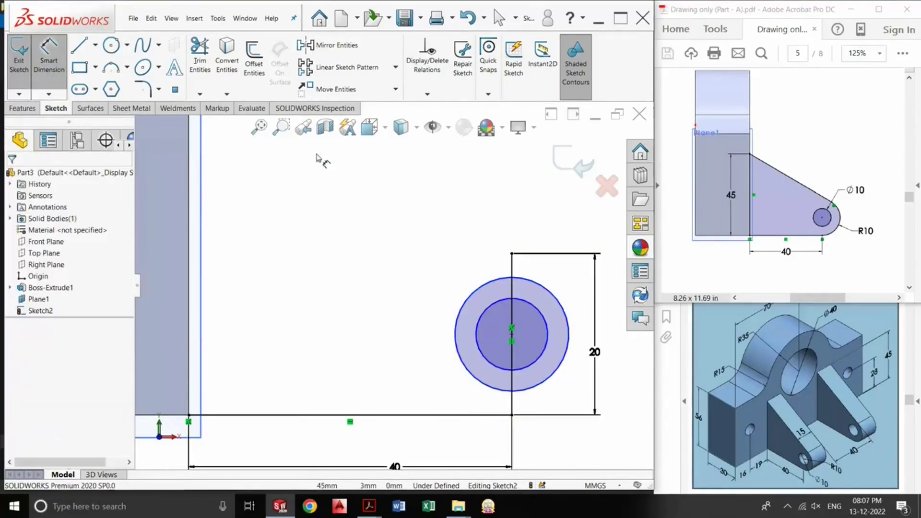
pyautogui.click(466, 300)
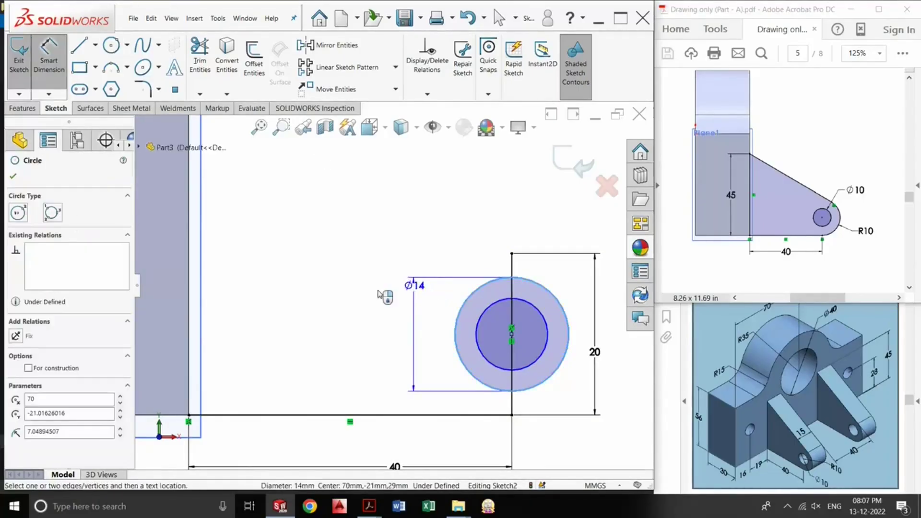
pyautogui.click(398, 328)
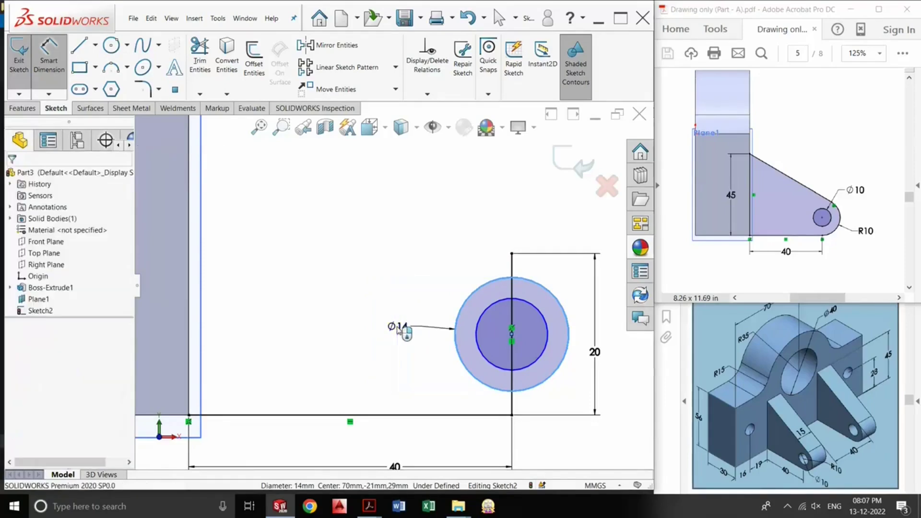
pyautogui.write('20')
pyautogui.press('Return')
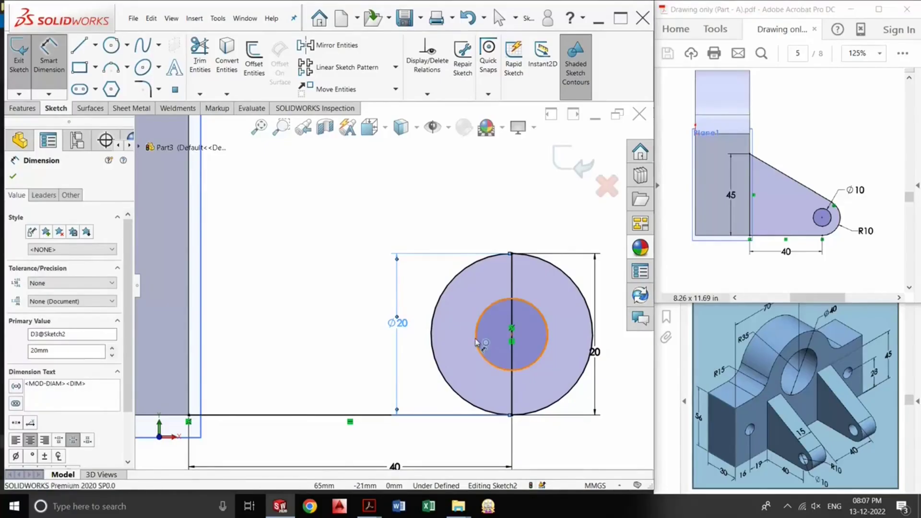
pyautogui.click(477, 341)
pyautogui.click(414, 342)
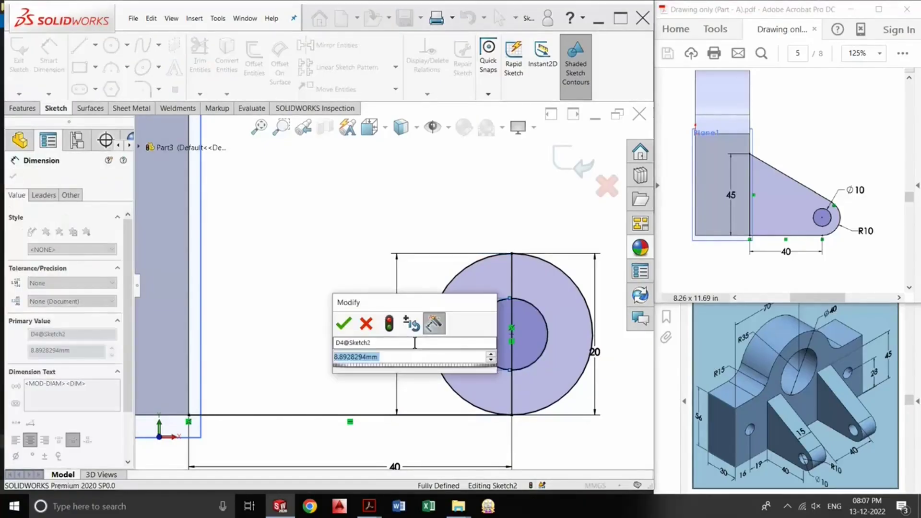
pyautogui.write('10')
pyautogui.press('Return')
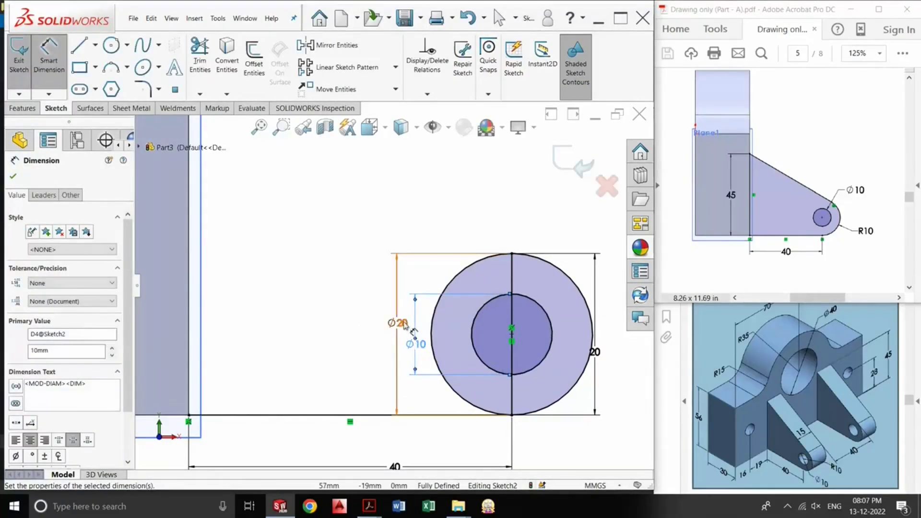
pyautogui.scroll(3, 398, 312)
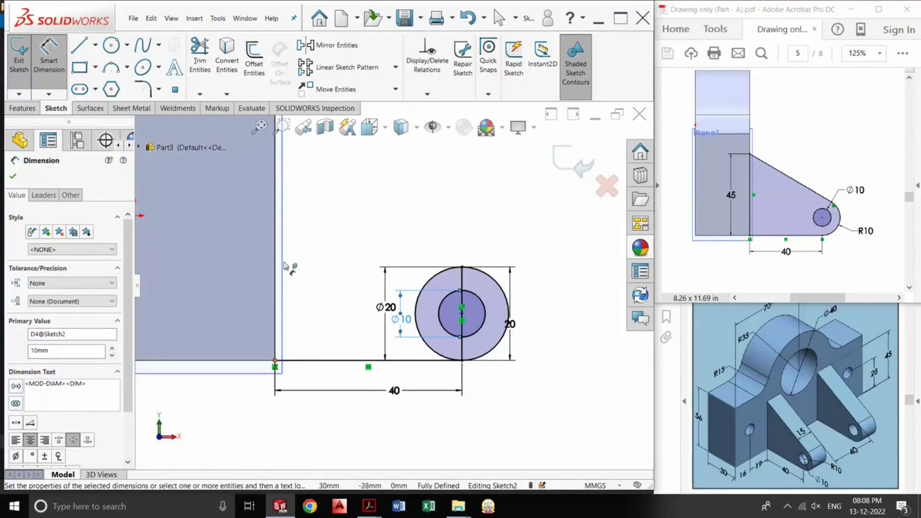
# Draw a vertical line rising from the sketch's bottom-left corner.
pyautogui.click(79, 47)
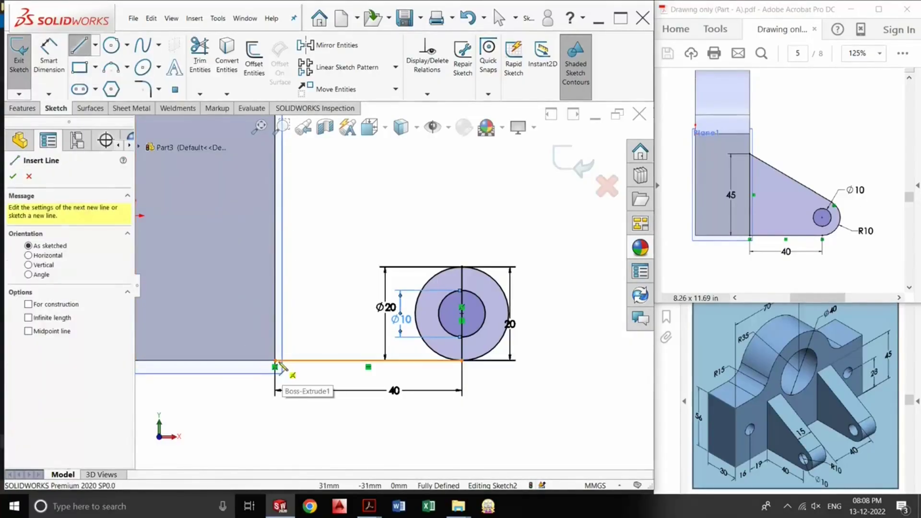
pyautogui.click(275, 360)
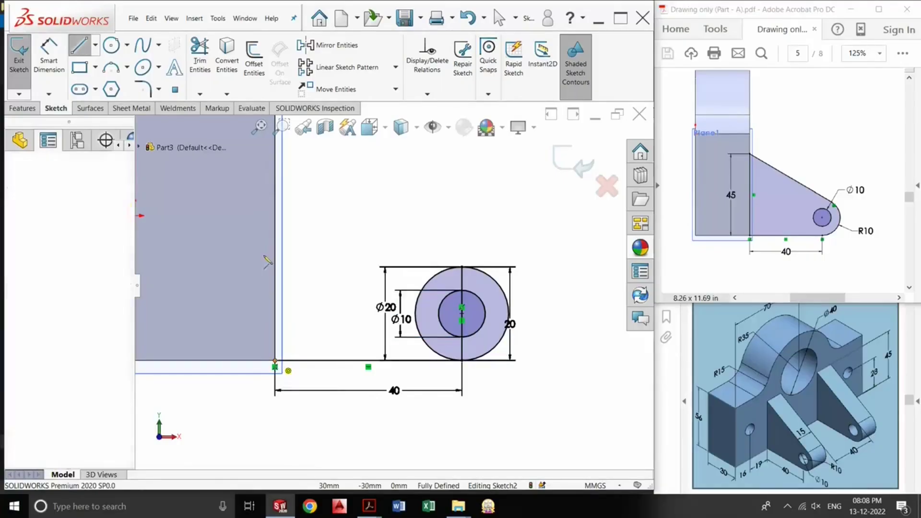
pyautogui.click(276, 202)
pyautogui.press('Escape')
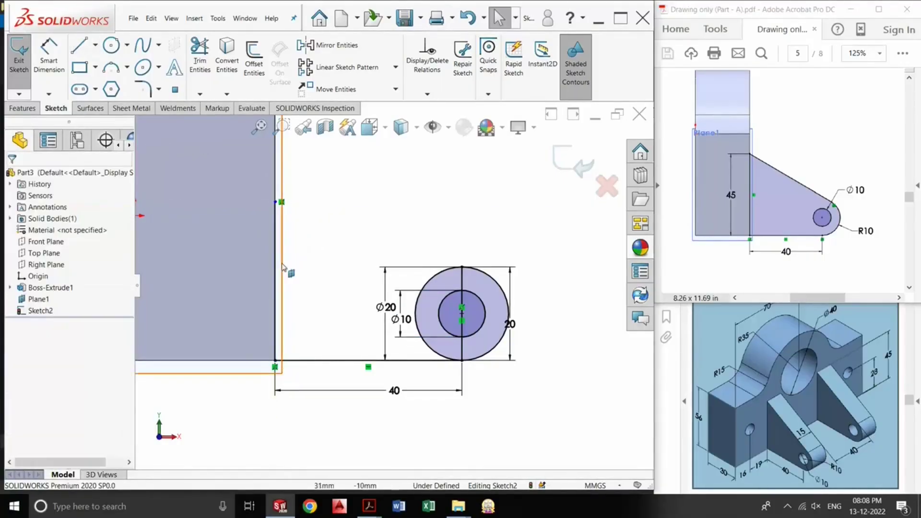
# Dimension the new vertical line to 45 mm.
pyautogui.click(48, 53)
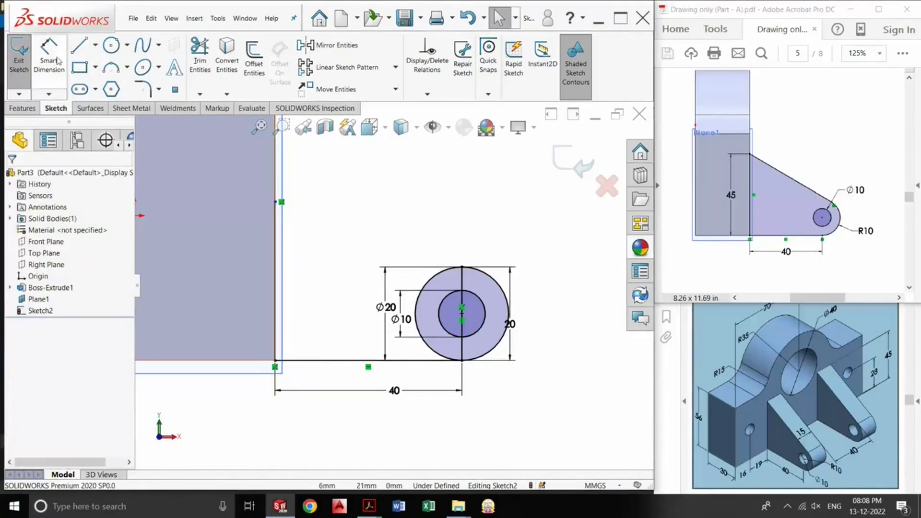
pyautogui.click(276, 303)
pyautogui.click(246, 298)
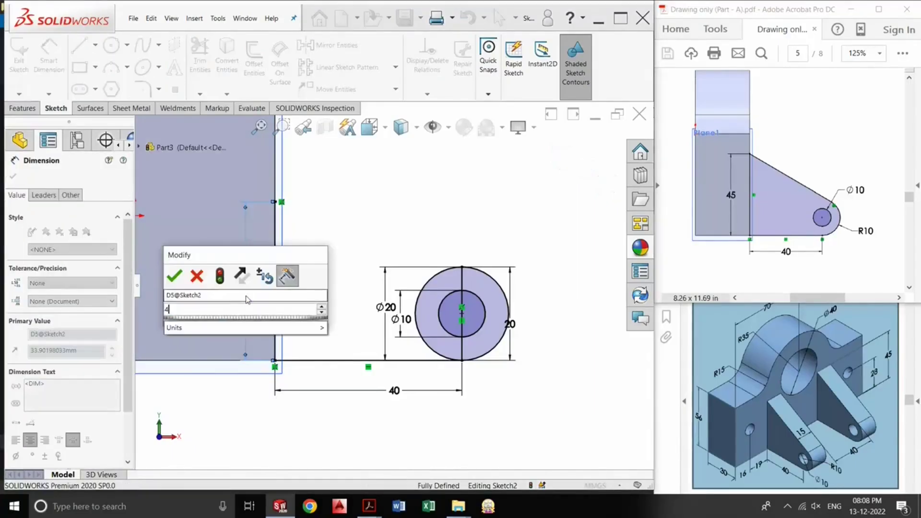
pyautogui.write('45')
pyautogui.press('Return')
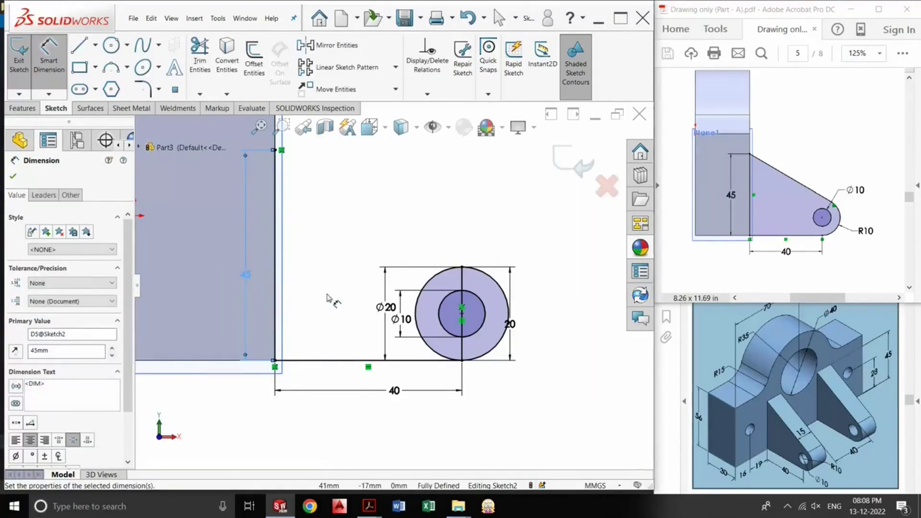
pyautogui.scroll(-1, 328, 298)
pyautogui.scroll(2, 328, 298)
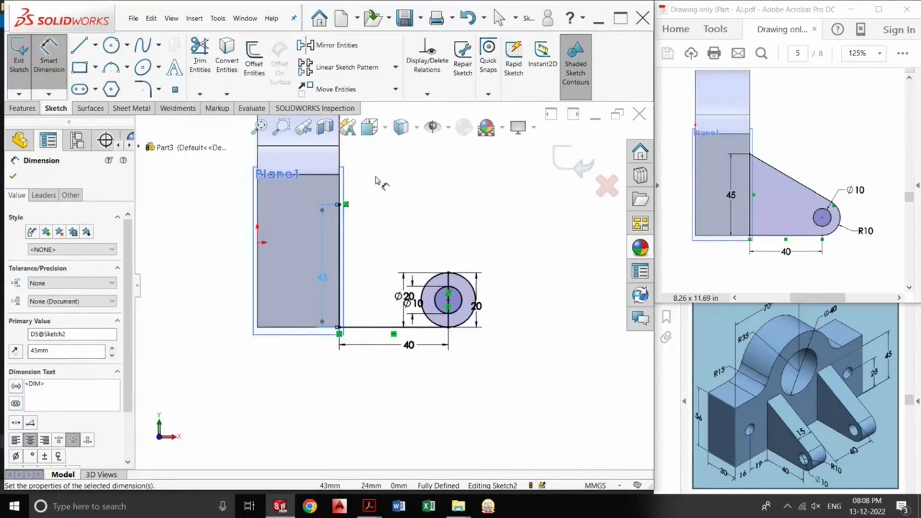
pyautogui.scroll(-1, 379, 187)
pyautogui.scroll(-1, 377, 153)
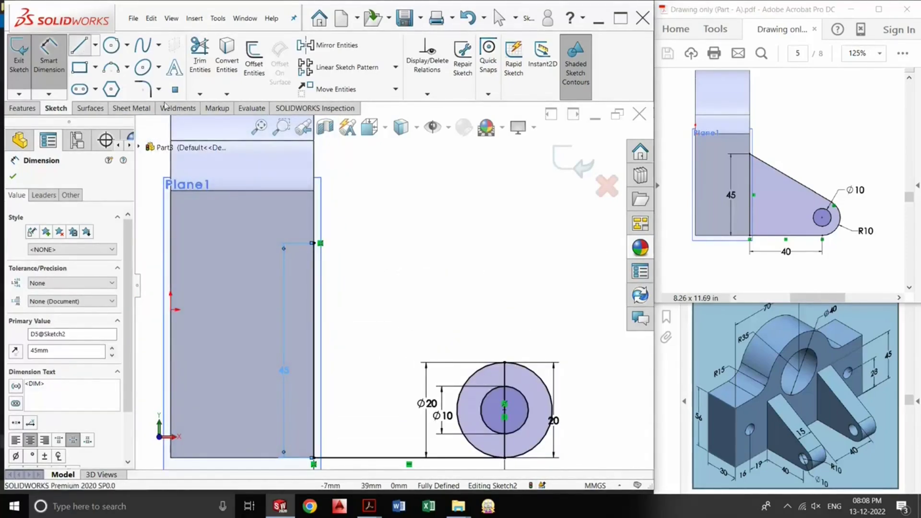
# Draw a sloping line from the top of the 45 mm line to the Ø20 circle.
pyautogui.click(79, 46)
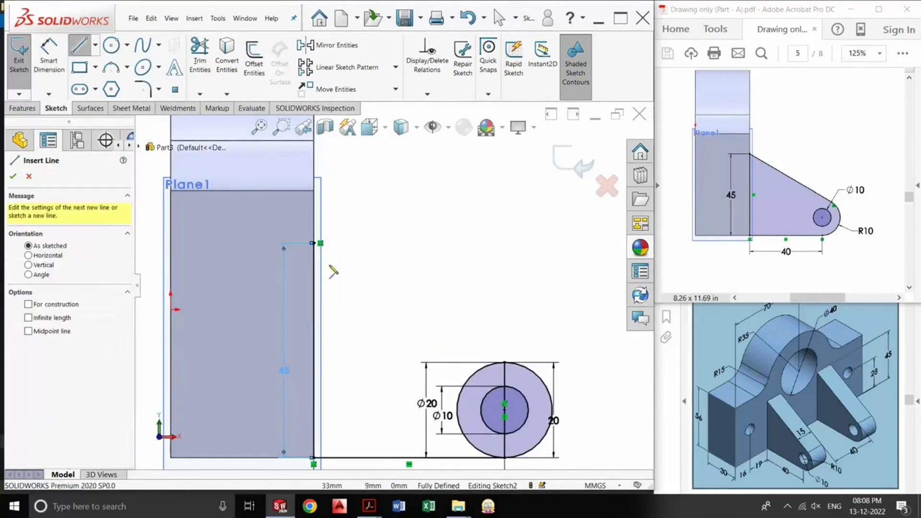
pyautogui.click(315, 243)
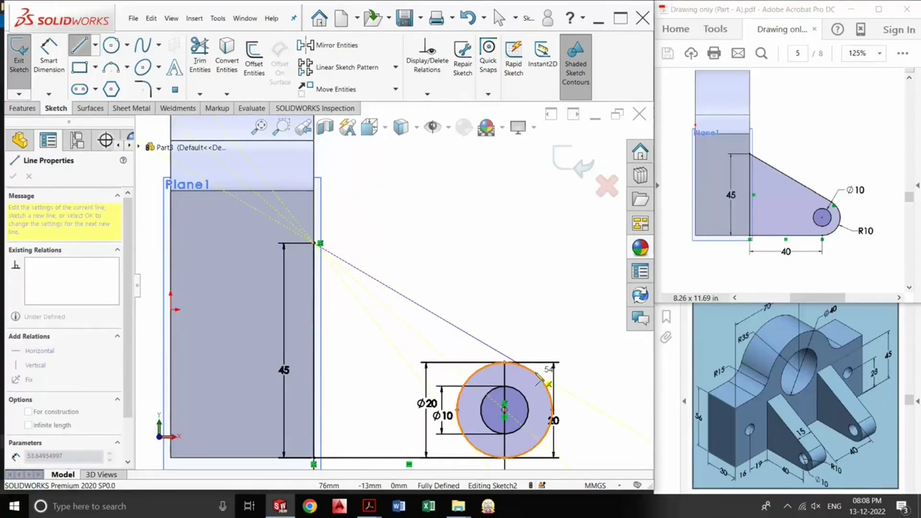
pyautogui.click(535, 373)
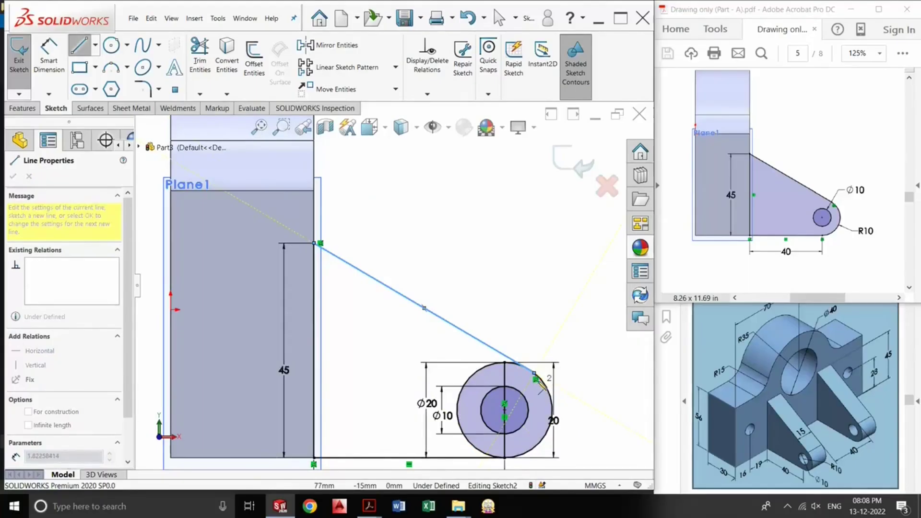
pyautogui.scroll(-3, 538, 381)
pyautogui.scroll(-1, 538, 381)
pyautogui.press('Escape')
pyautogui.press('Escape')
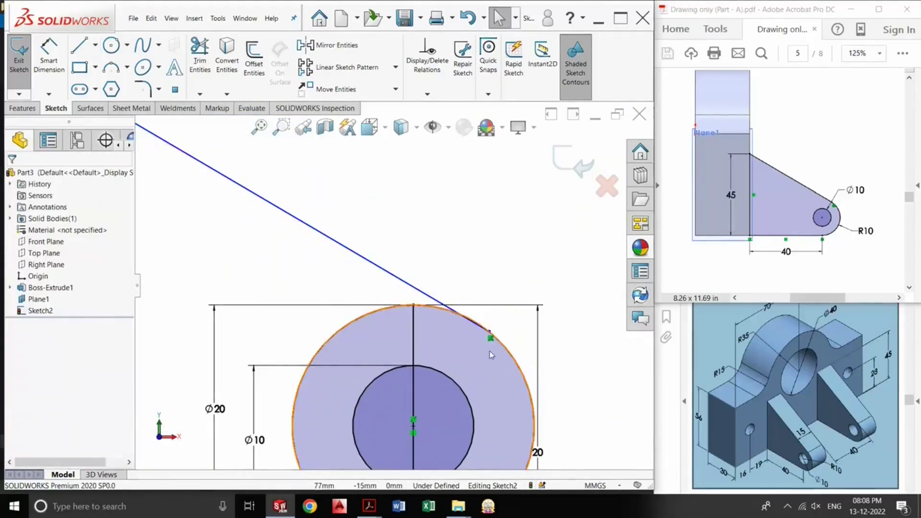
pyautogui.scroll(-3, 490, 354)
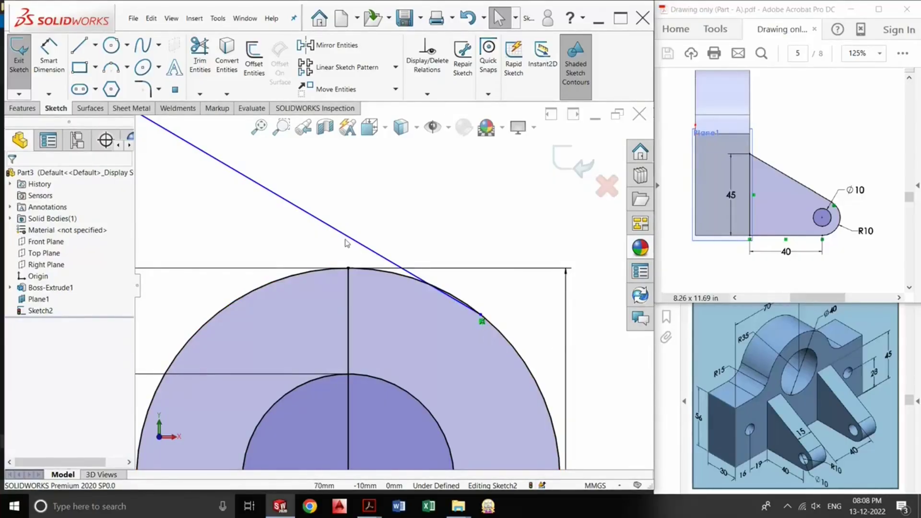
# Add a Tangent relation between the sloping line and the outer arc.
pyautogui.click(366, 252)
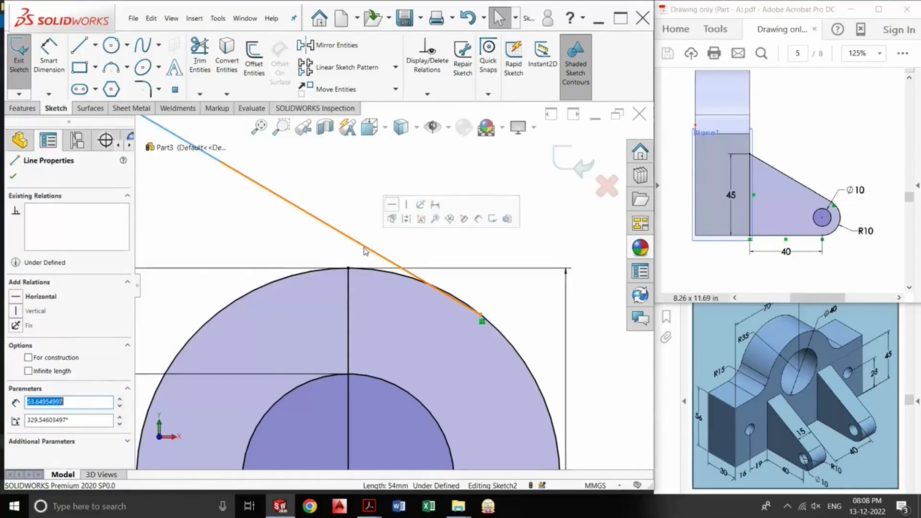
pyautogui.keyDown('ctrl'); pyautogui.click(277, 286); pyautogui.keyUp('ctrl')
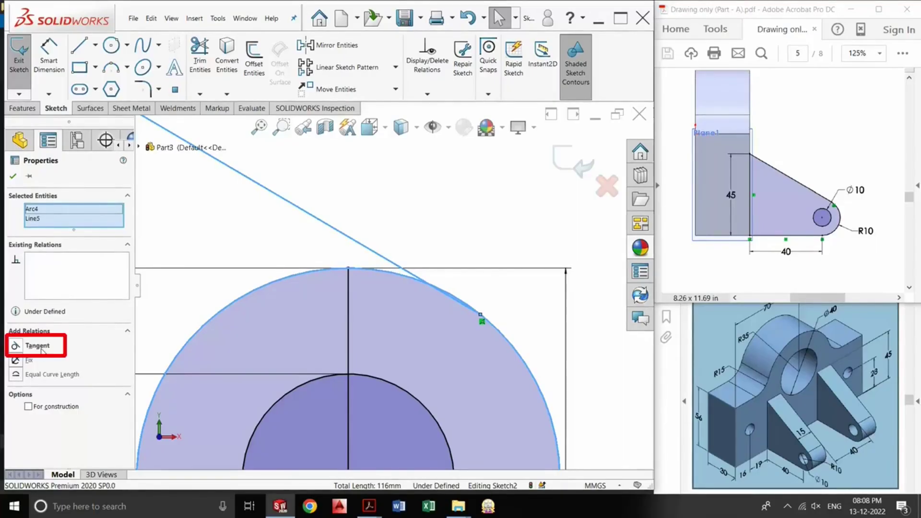
pyautogui.click(42, 351)
pyautogui.click(43, 349)
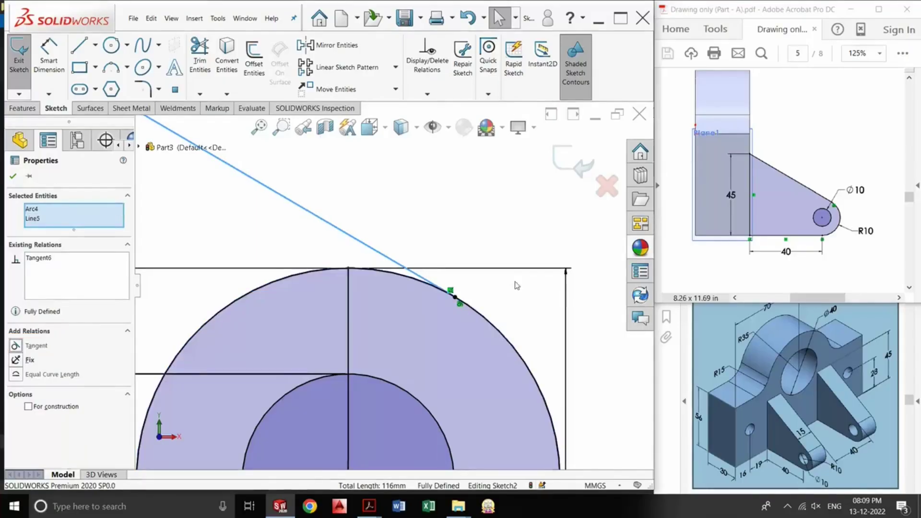
pyautogui.scroll(-2, 442, 296)
pyautogui.scroll(-3, 443, 296)
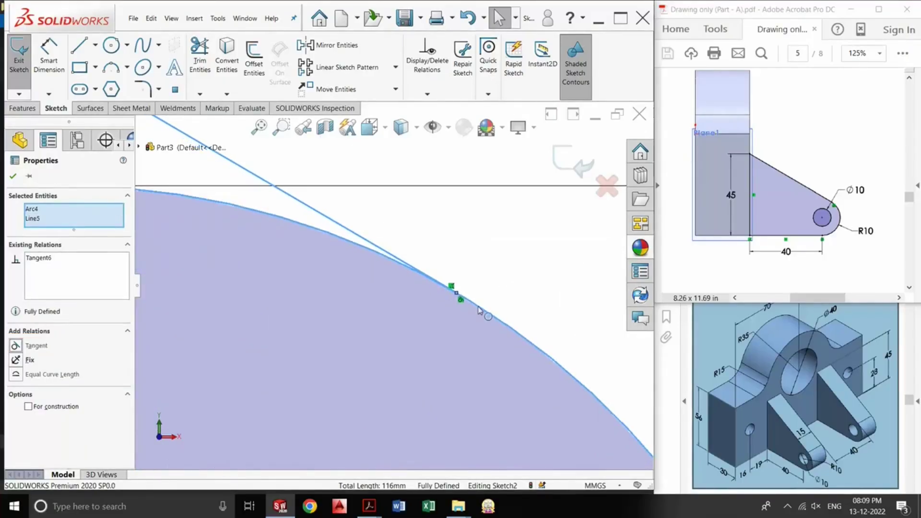
pyautogui.scroll(2, 494, 320)
pyautogui.scroll(2, 494, 319)
pyautogui.scroll(2, 492, 319)
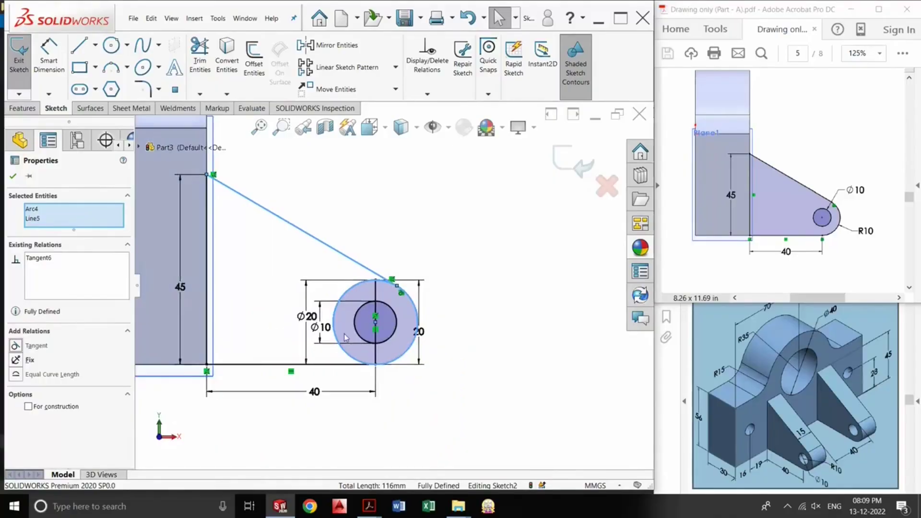
pyautogui.scroll(-3, 345, 338)
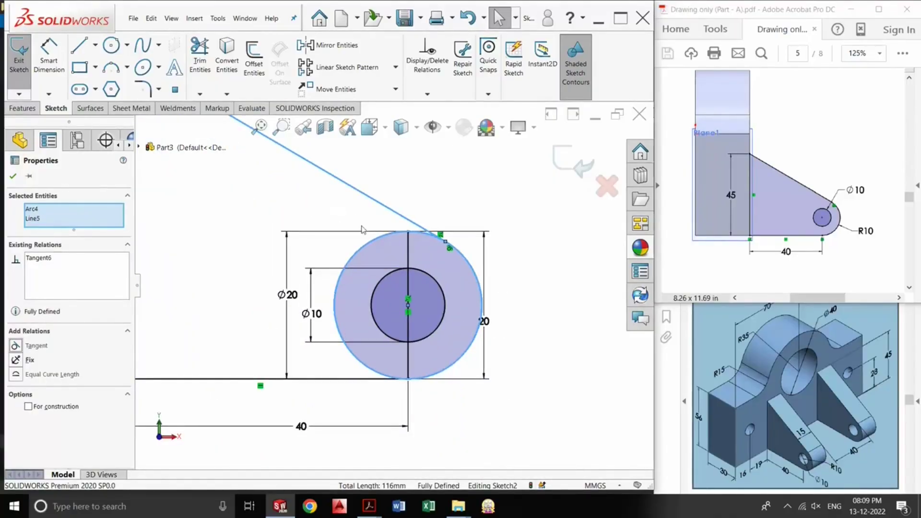
# Trim away the left half of the Ø20 circle.
pyautogui.click(200, 57)
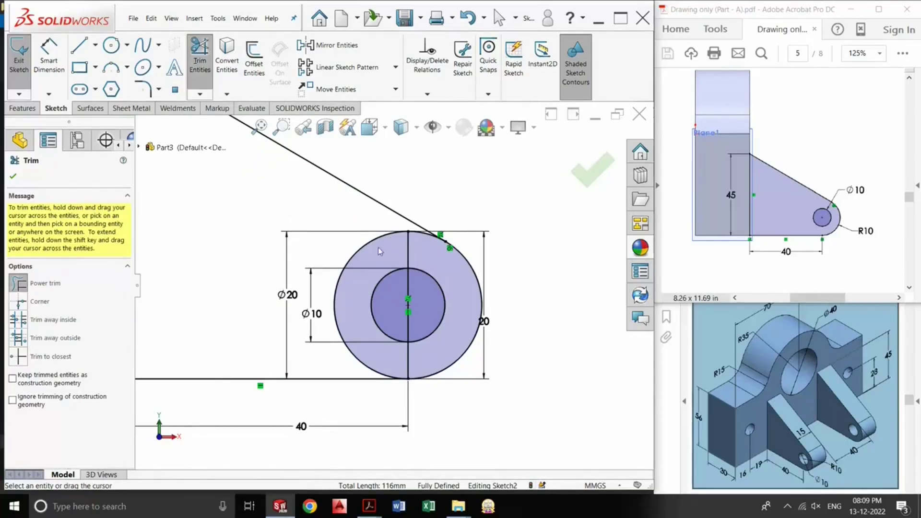
pyautogui.moveTo(378, 254); pyautogui.dragTo(361, 251)
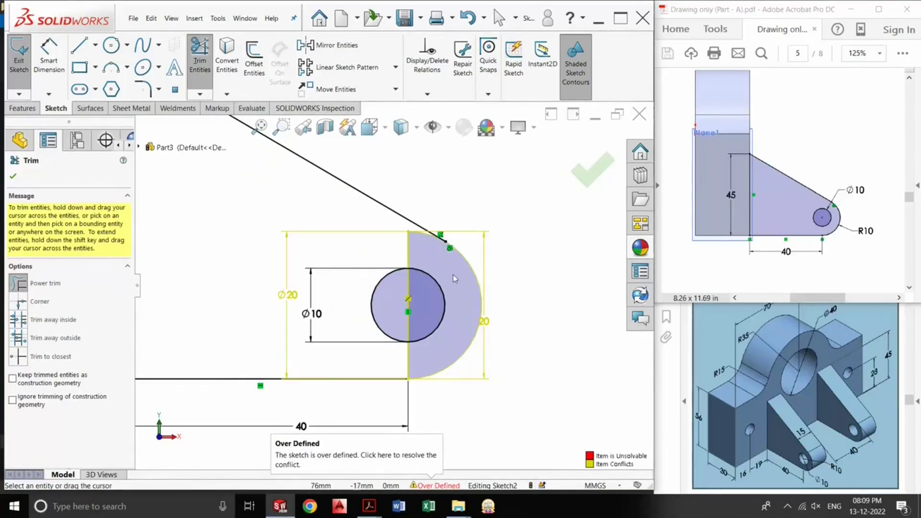
pyautogui.scroll(3, 484, 284)
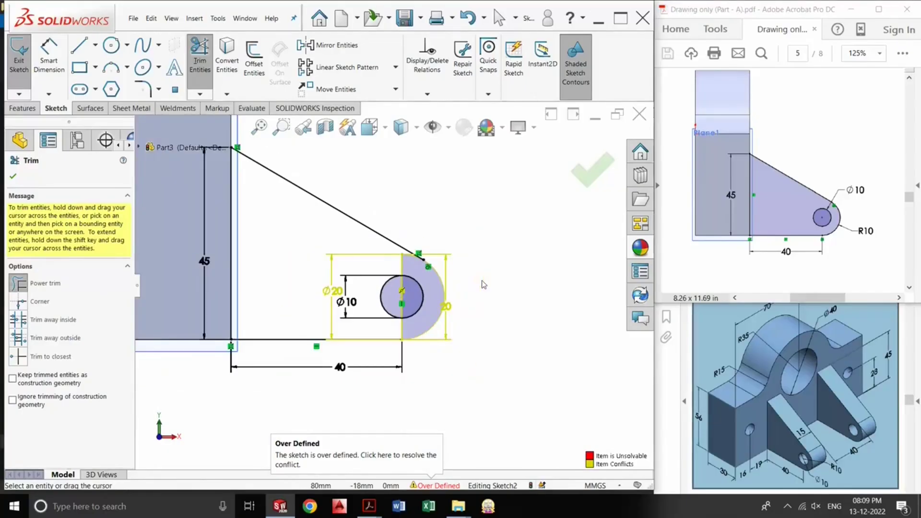
pyautogui.scroll(-2, 382, 300)
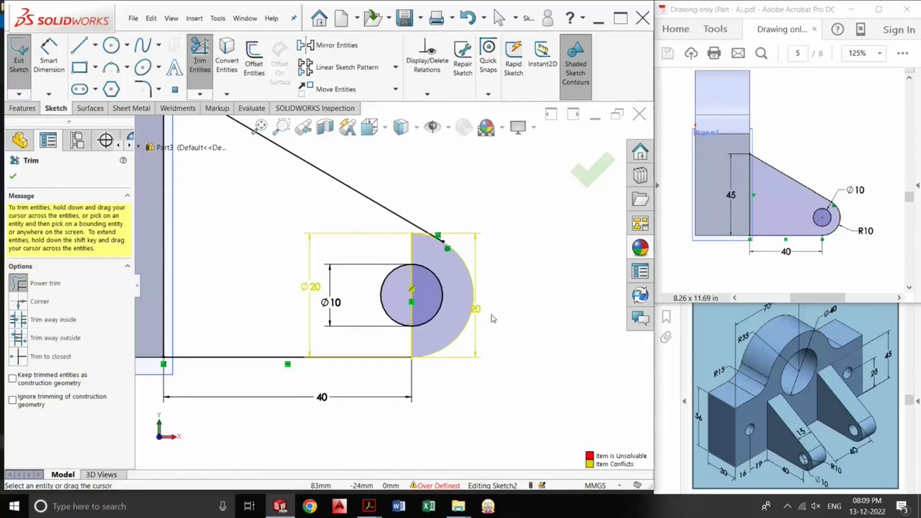
pyautogui.press('Escape')
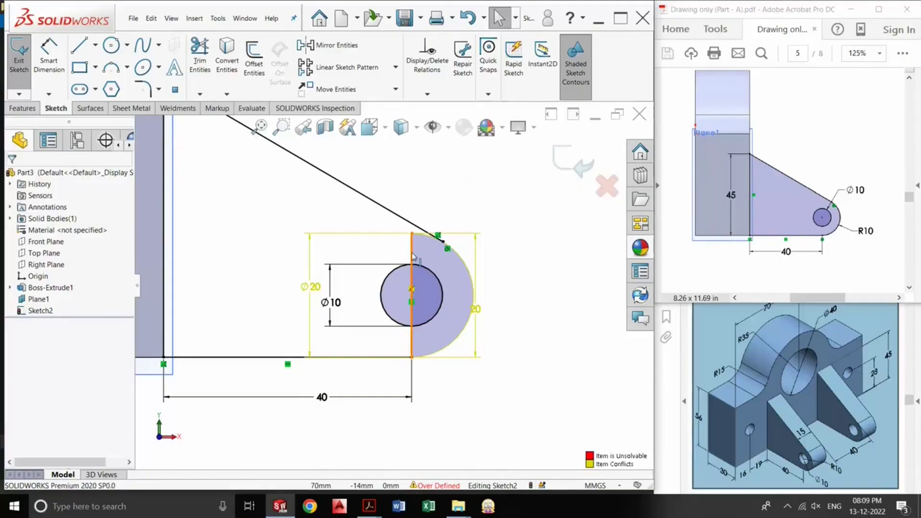
# Delete the extra vertical line through the circle centre.
pyautogui.click(411, 255)
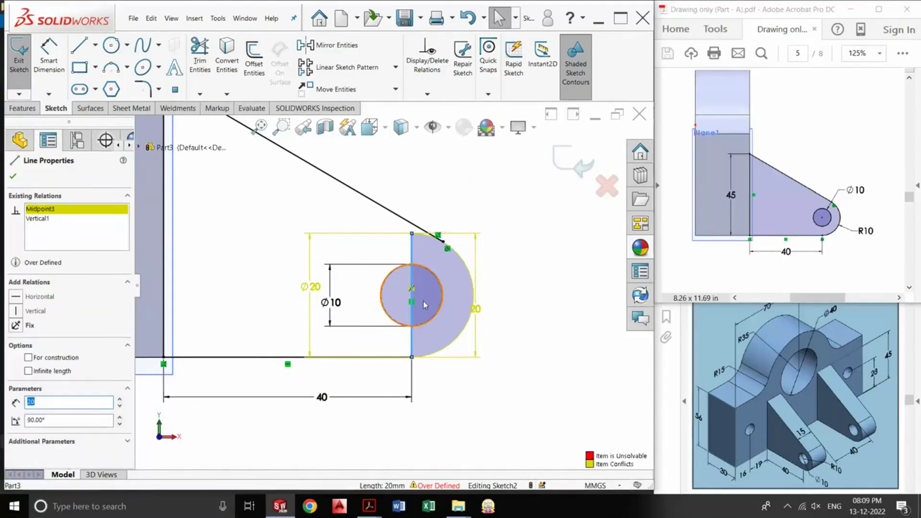
pyautogui.press('Delete')
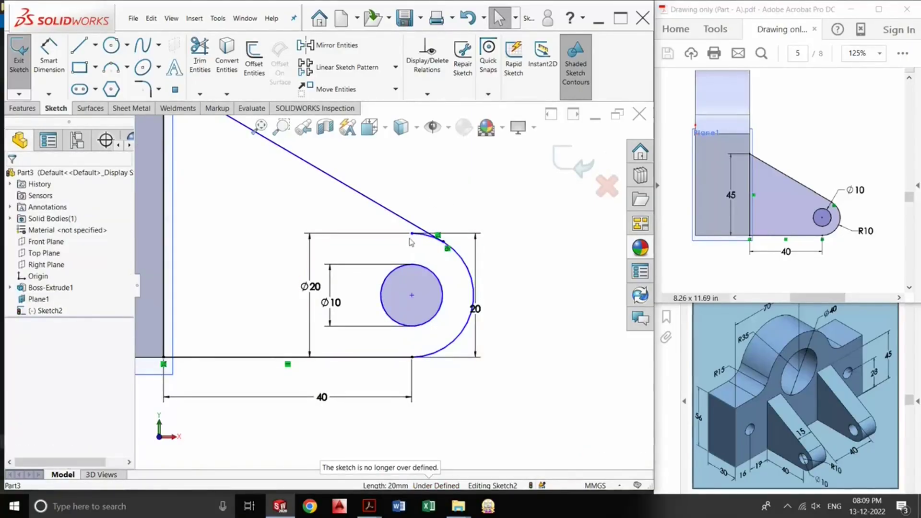
pyautogui.scroll(-3, 411, 257)
pyautogui.scroll(-2, 446, 259)
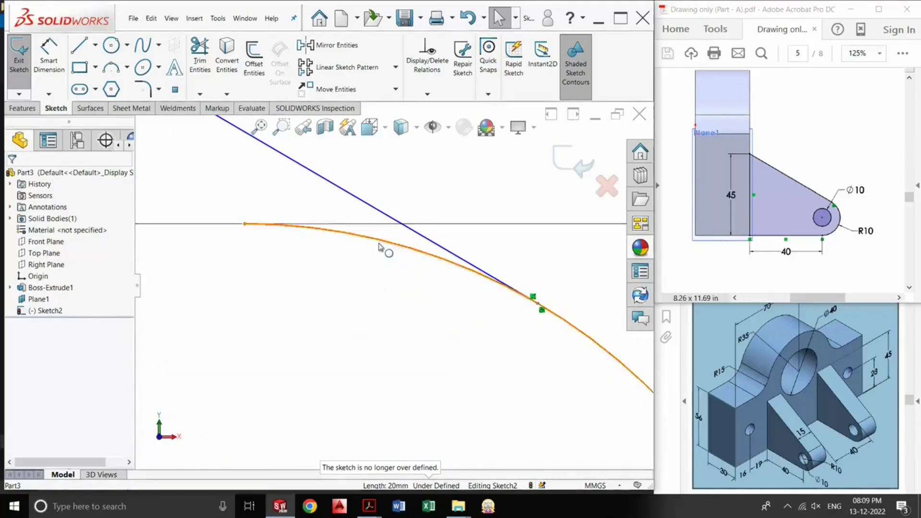
# Trim the stray arc and line end to close the lug outline.
pyautogui.click(207, 60)
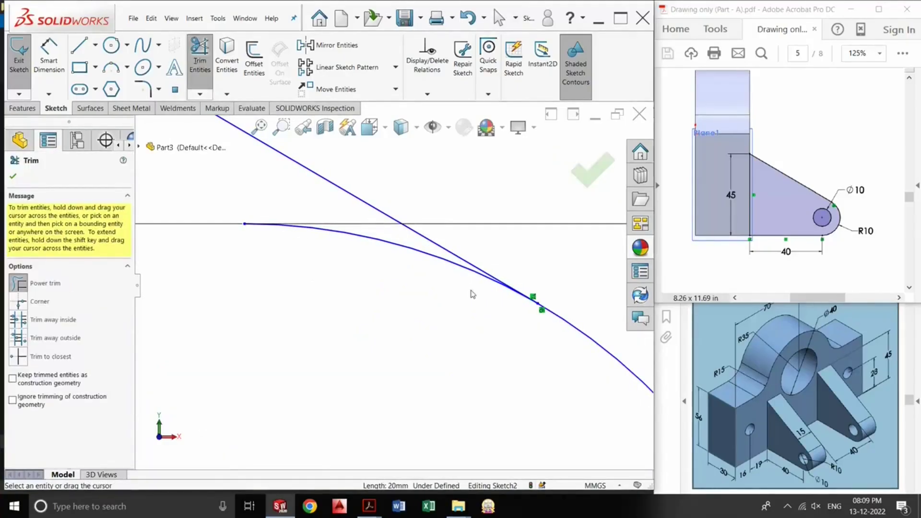
pyautogui.moveTo(399, 248); pyautogui.dragTo(396, 243)
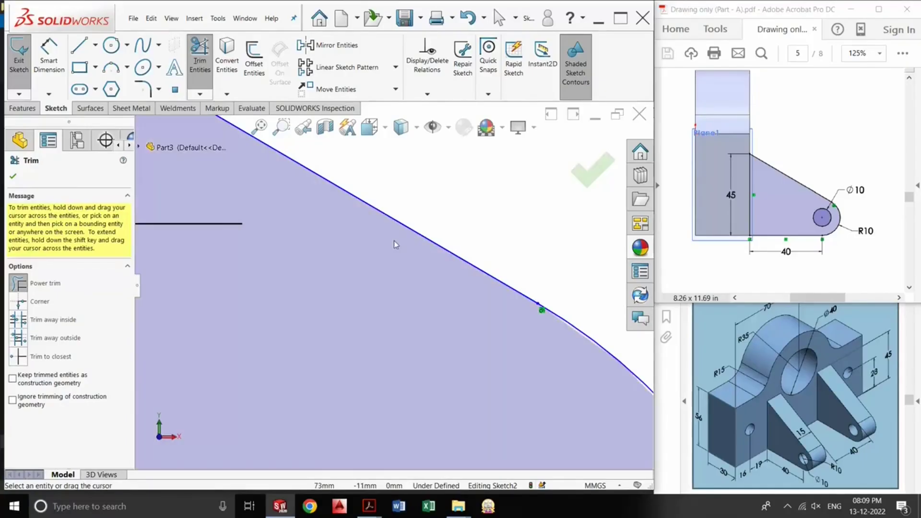
pyautogui.scroll(1, 451, 301)
pyautogui.scroll(3, 461, 306)
pyautogui.scroll(2, 422, 304)
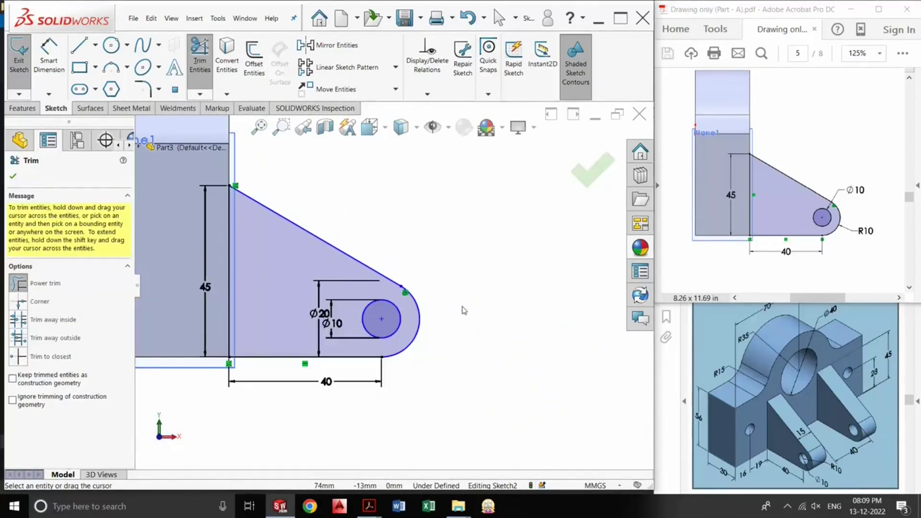
pyautogui.scroll(-4, 384, 300)
pyautogui.press('Escape')
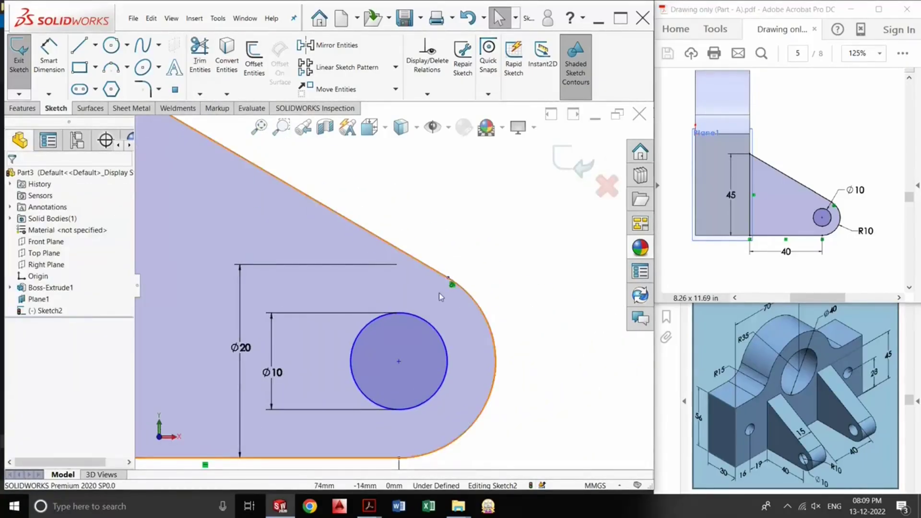
pyautogui.scroll(-3, 439, 292)
pyautogui.scroll(3, 451, 297)
pyautogui.scroll(3, 457, 301)
pyautogui.scroll(2, 398, 307)
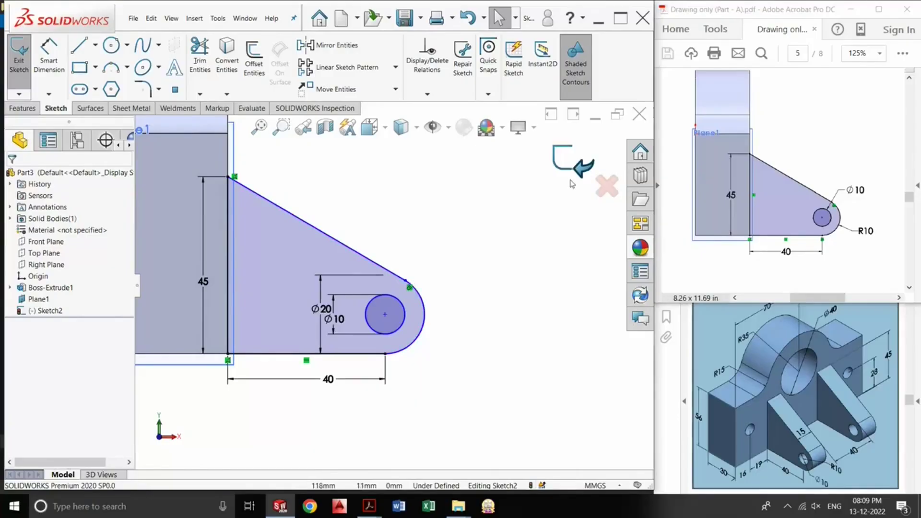
# Extrude the lug profile in the reversed direction to 15 mm depth as Boss-Extrude5.
pyautogui.press('e')
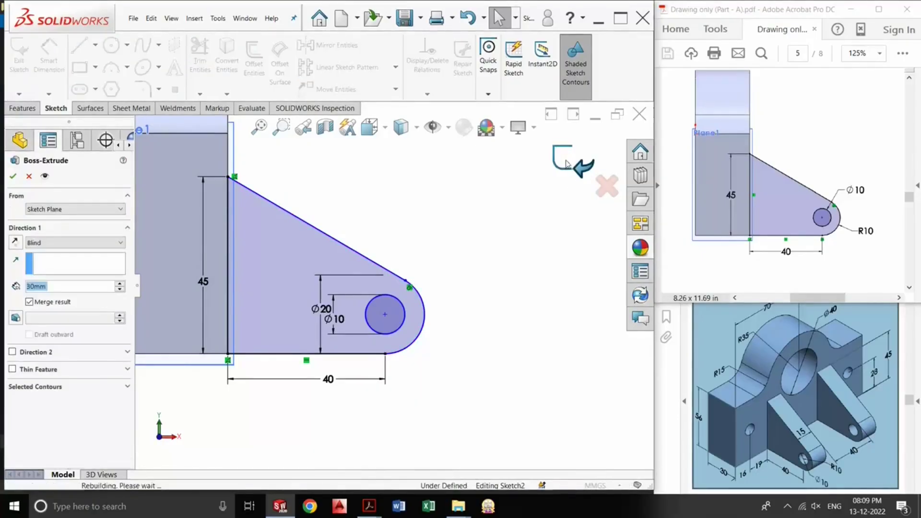
pyautogui.moveTo(499, 305); pyautogui.dragTo(471, 319, button='middle')
pyautogui.scroll(-2, 467, 305)
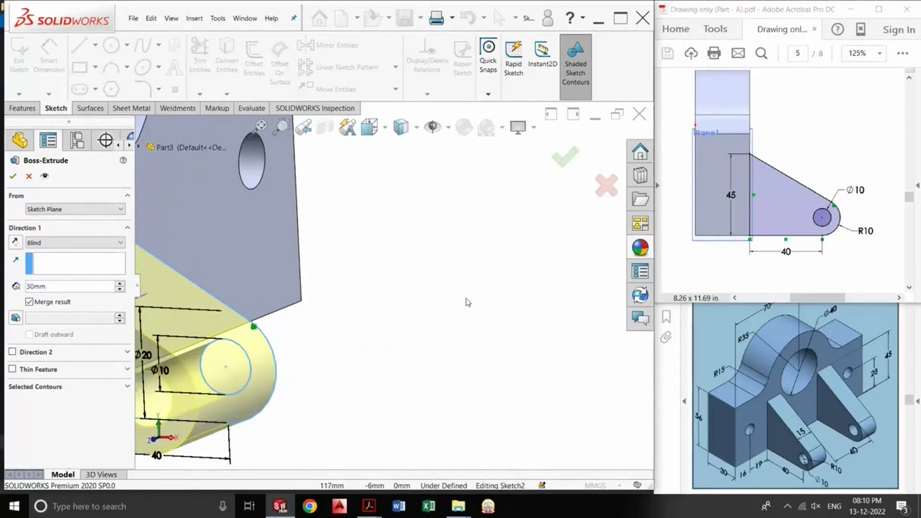
pyautogui.scroll(3, 336, 297)
pyautogui.scroll(2, 317, 294)
pyautogui.scroll(-1, 316, 294)
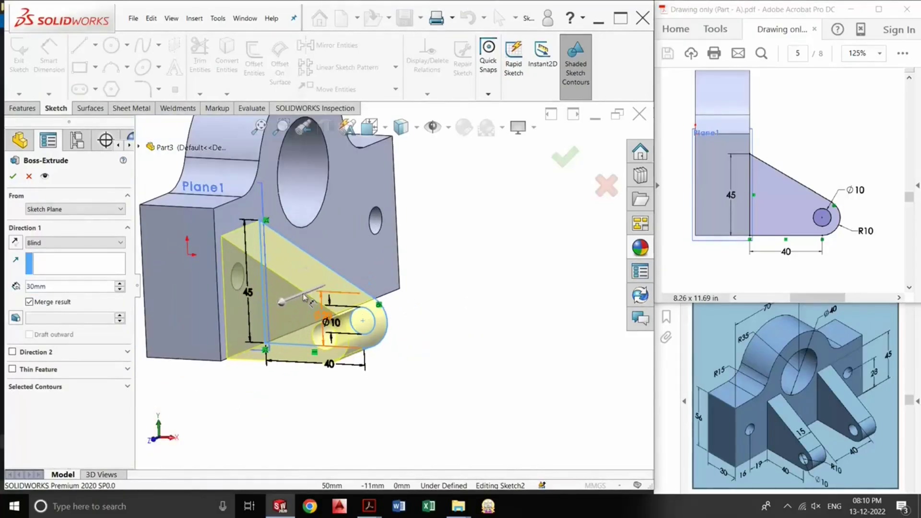
pyautogui.click(17, 243)
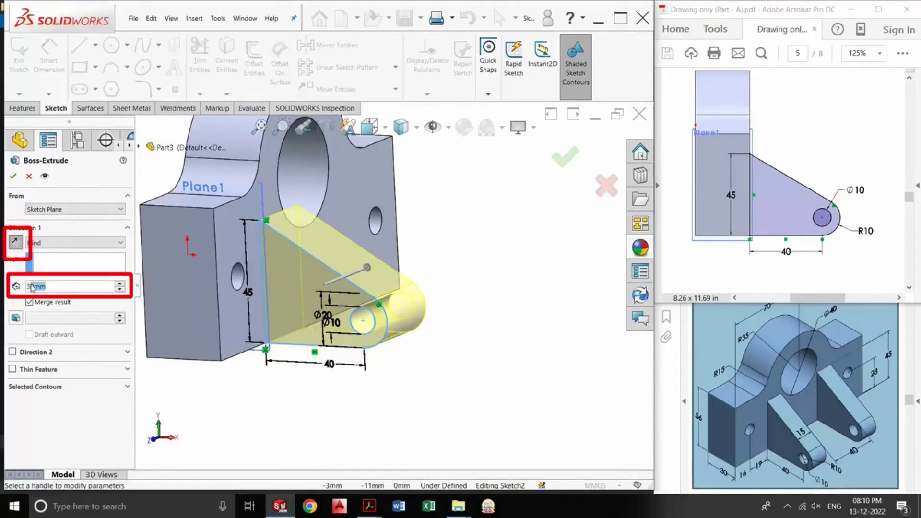
pyautogui.click(31, 287)
pyautogui.write('15')
pyautogui.press('Return')
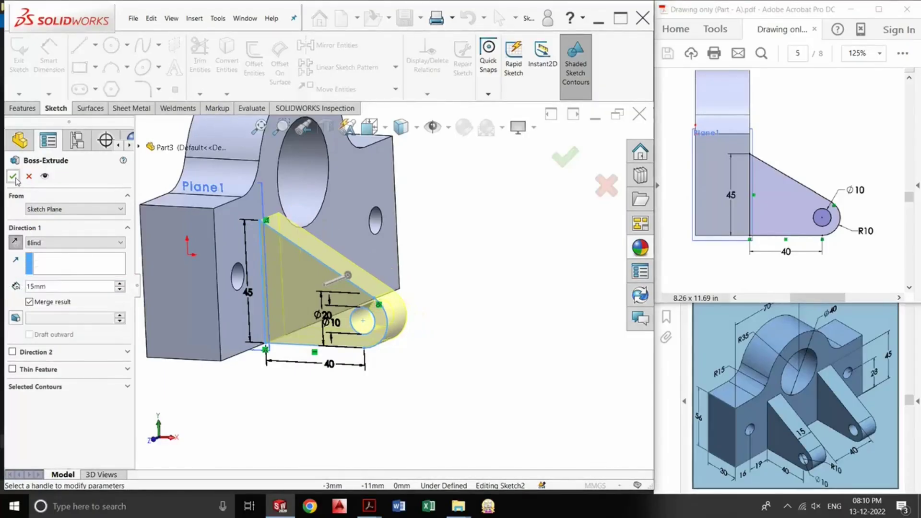
pyautogui.click(567, 163)
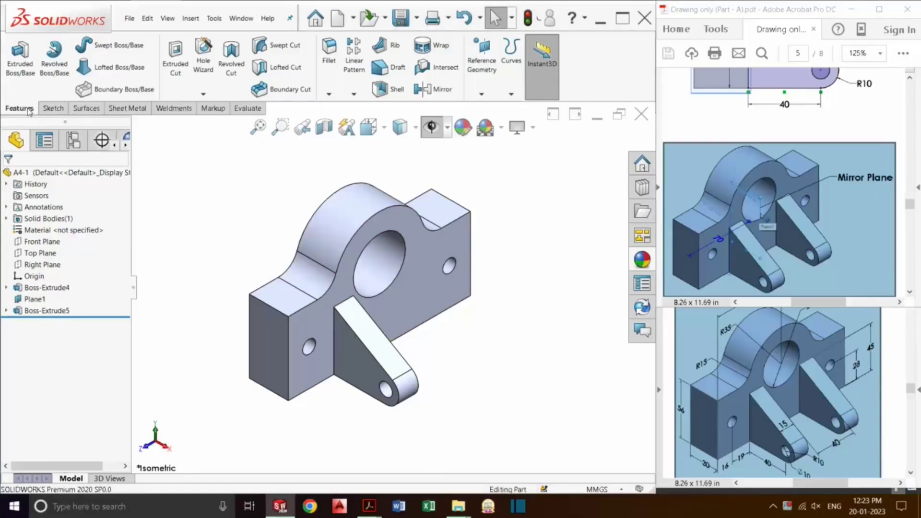
# Create Plane2 offset 70 mm from the block's left end face, flipped into the part.
pyautogui.click(481, 94)
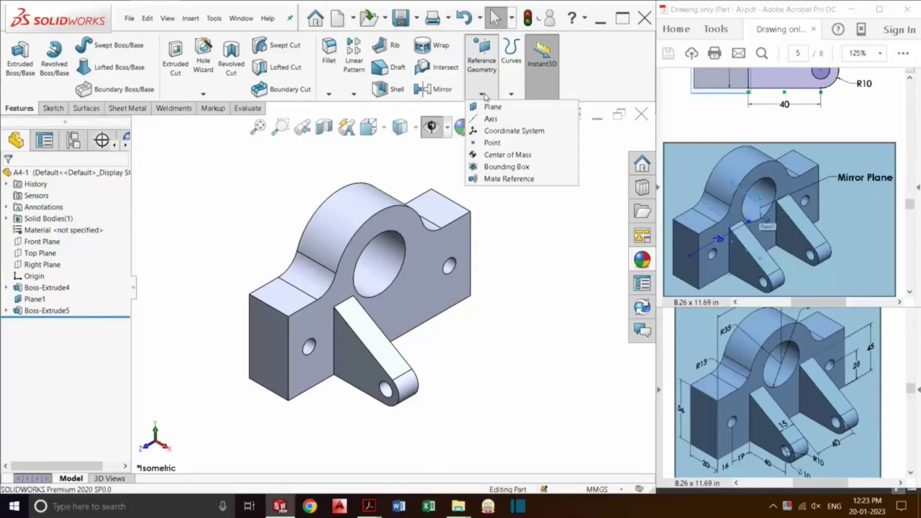
pyautogui.click(493, 107)
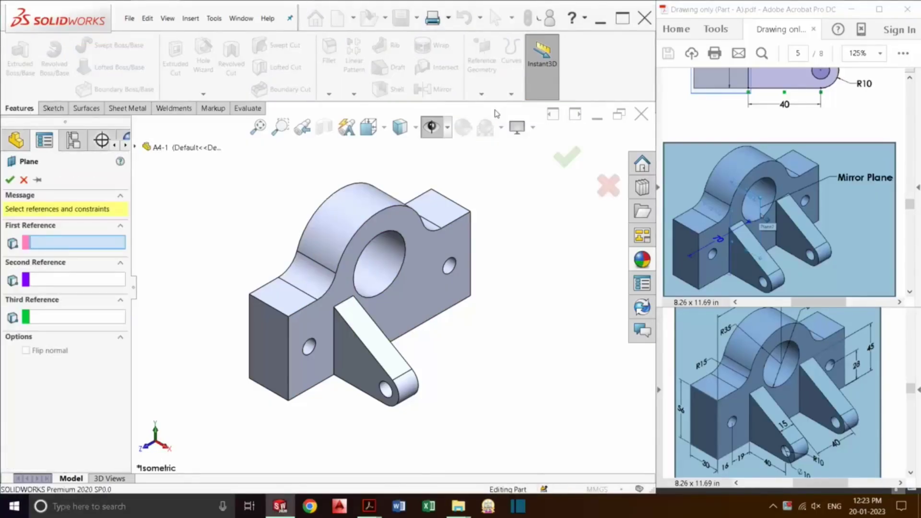
pyautogui.click(272, 355)
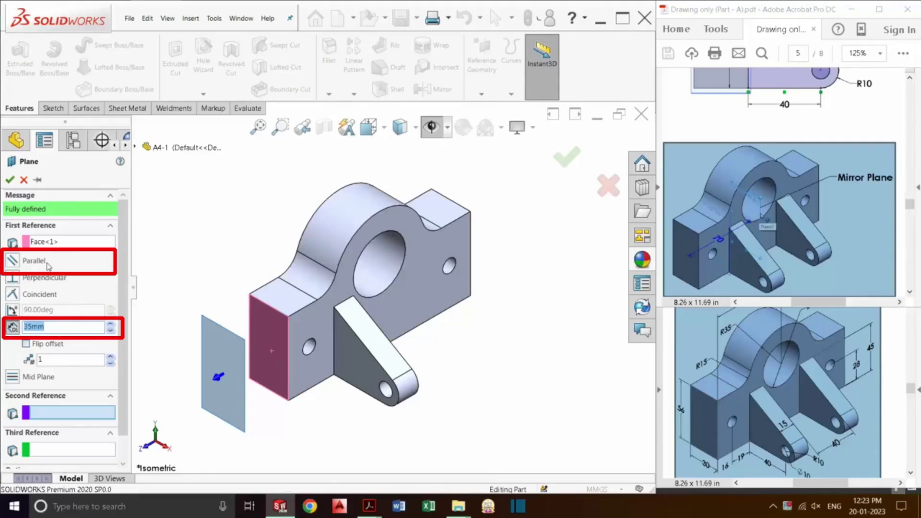
pyautogui.click(47, 269)
pyautogui.moveTo(68, 330); pyautogui.dragTo(22, 327)
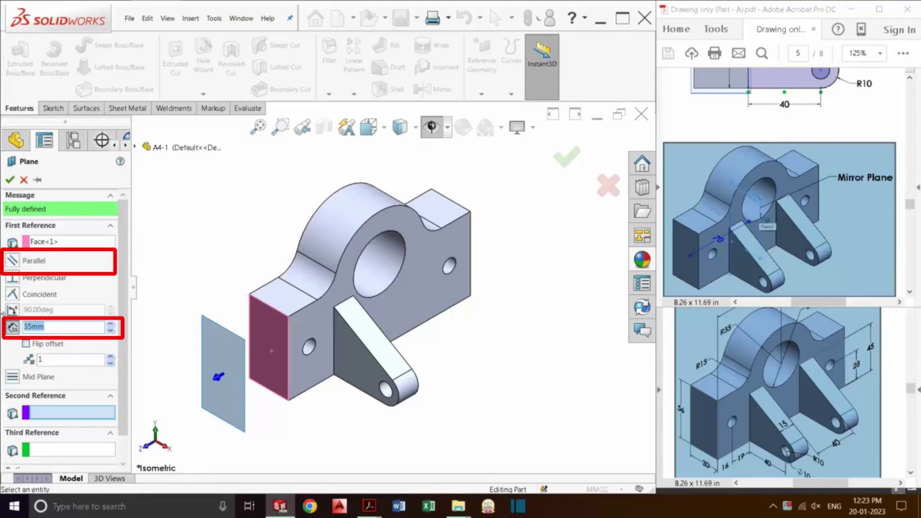
pyautogui.write('70')
pyautogui.press('Return')
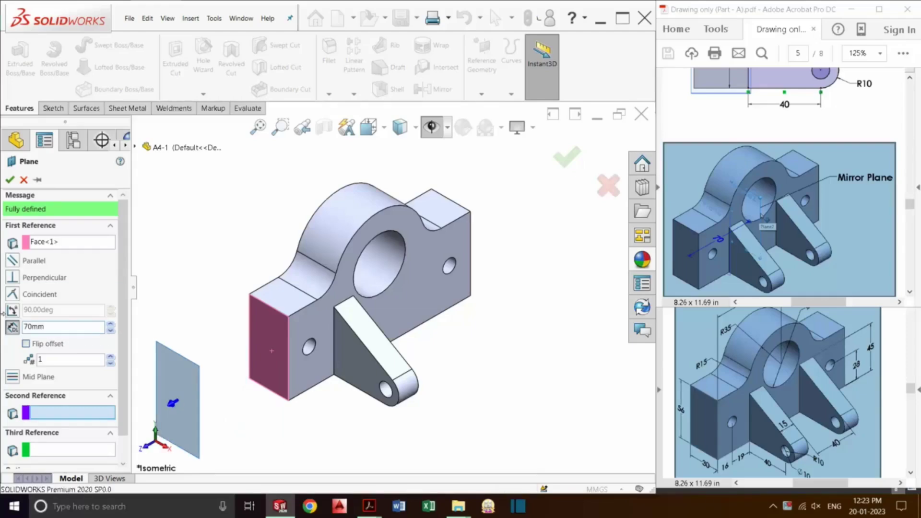
pyautogui.click(26, 343)
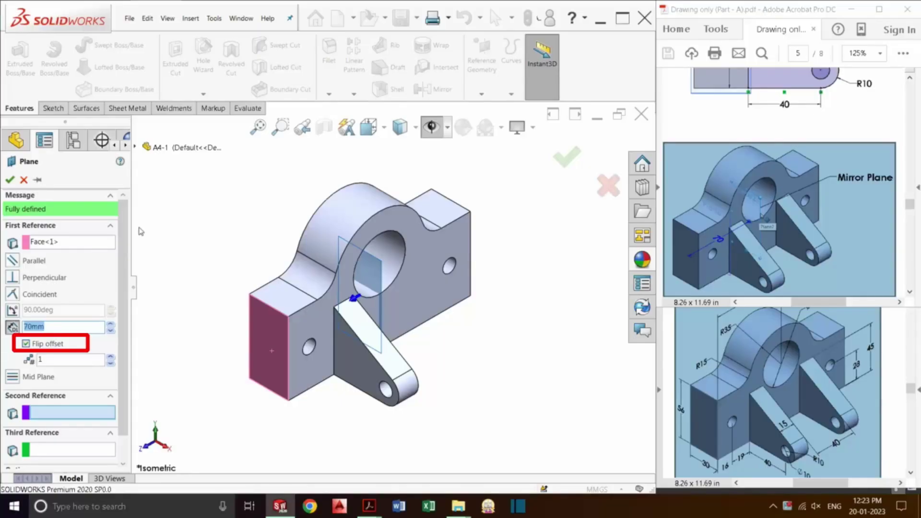
pyautogui.click(10, 180)
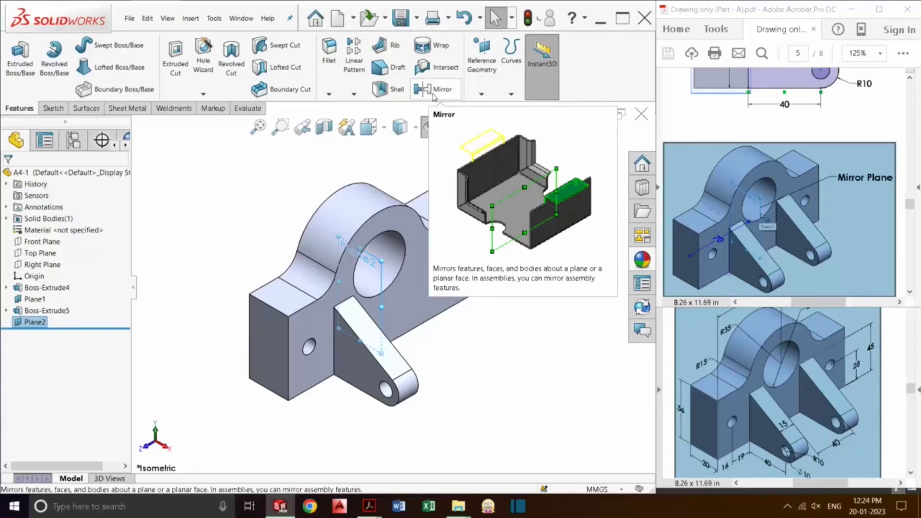
# Mirror Boss-Extrude5 across Plane2 as Mirror3, creating the second lug.
pyautogui.click(353, 95)
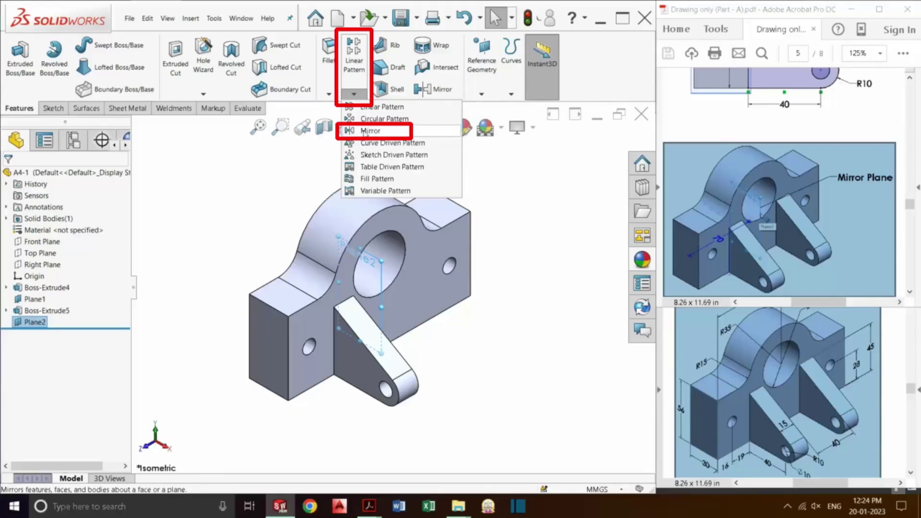
pyautogui.click(365, 131)
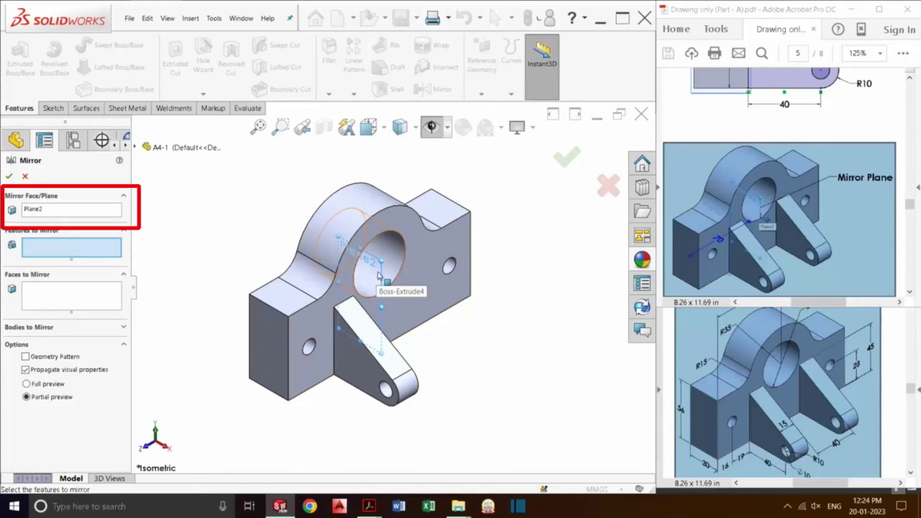
pyautogui.click(54, 214)
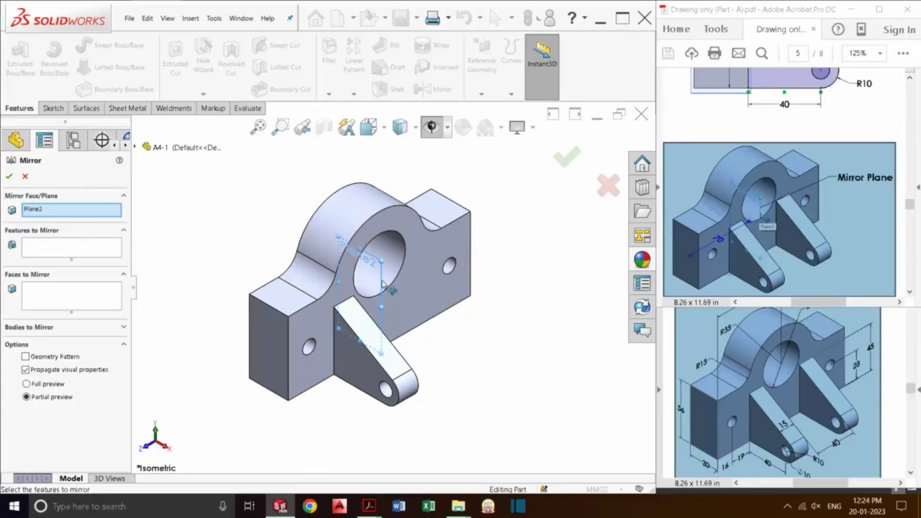
pyautogui.click(65, 245)
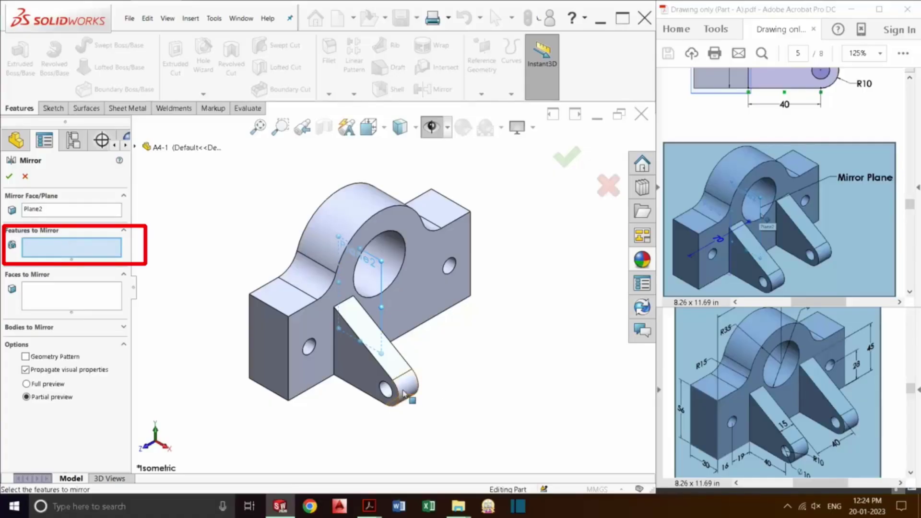
pyautogui.click(408, 395)
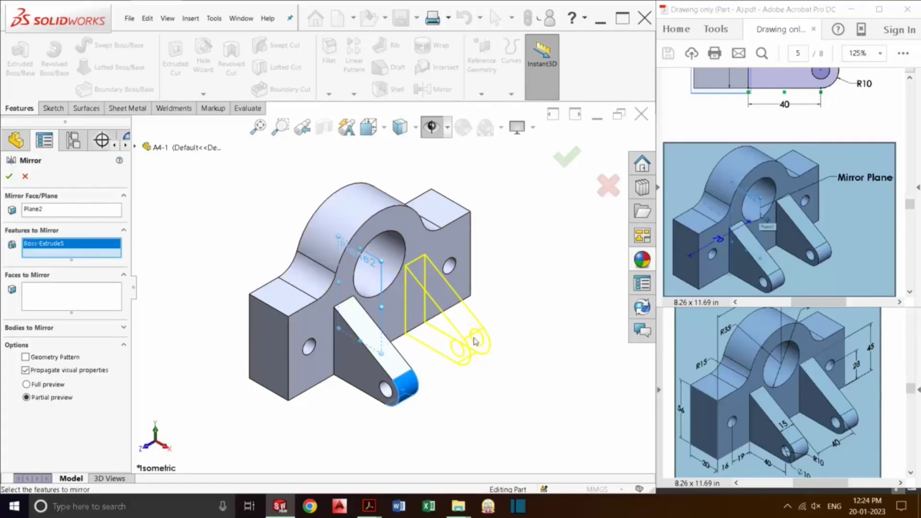
pyautogui.click(11, 178)
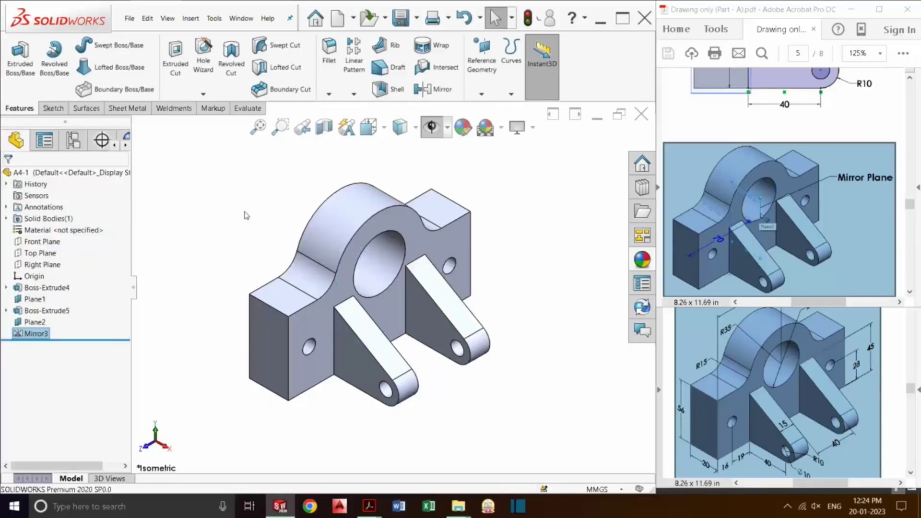